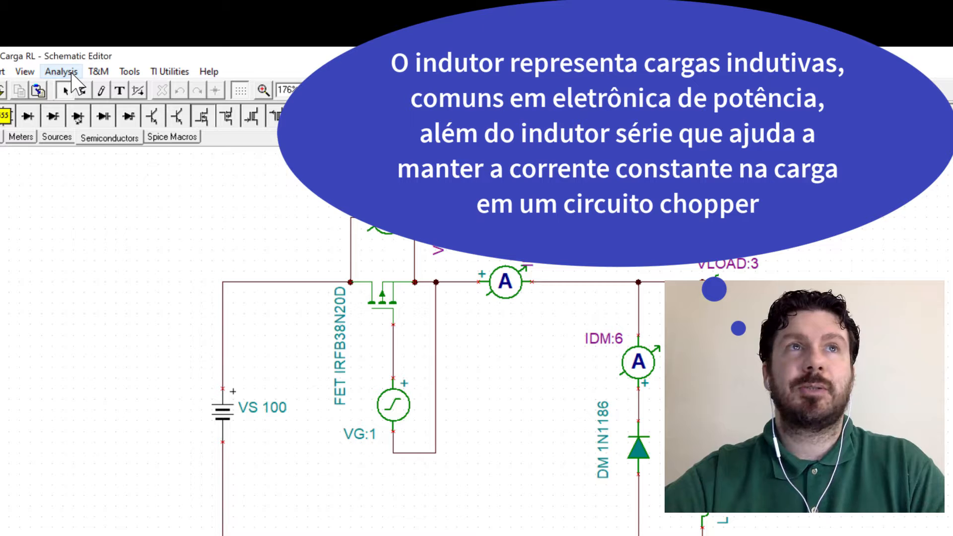
Step: Run a transient analysis of the chopper circuit from 0 to 10 ms, calculating the operating point
{"action": "left_click", "coordinate": [71, 72]}
{"action": "left_click", "coordinate": [106, 199]}
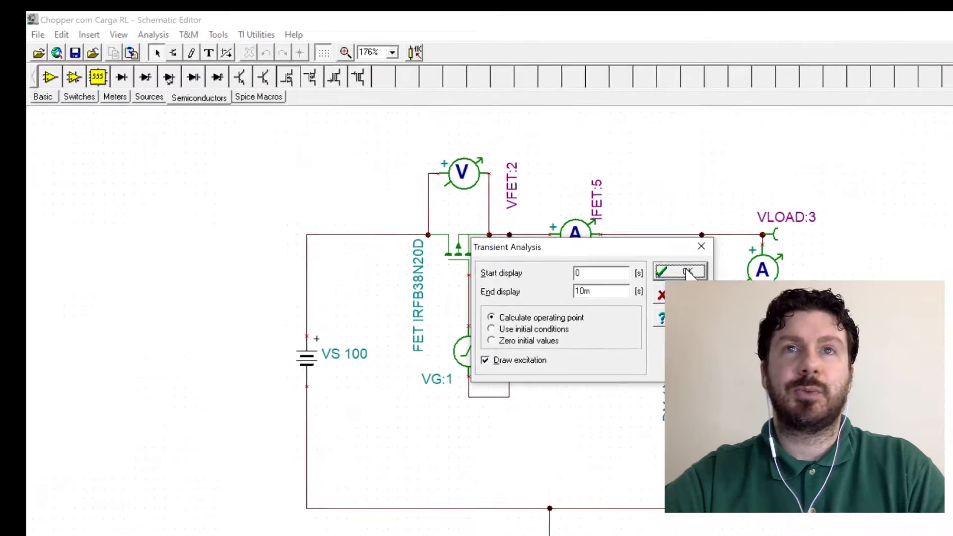
{"action": "left_click", "coordinate": [687, 272]}
Step: Examine the last 0.5 ms of the waveforms and measure VFET with cursor a in the switch's open and closed states
{"action": "left_click", "coordinate": [209, 60]}
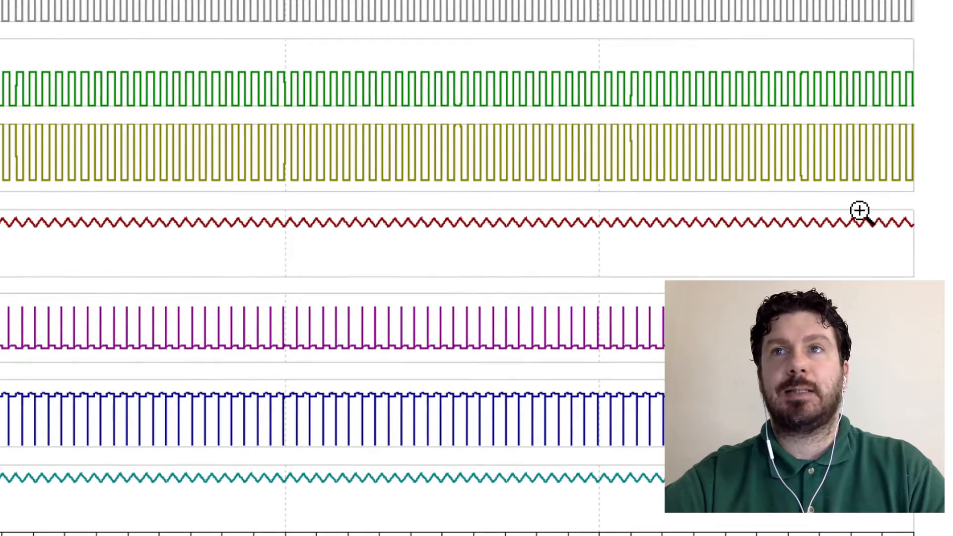
{"action": "mouse_move", "coordinate": [860, 212]}
{"action": "left_mouse_down"}
{"action": "mouse_move", "coordinate": [912, 229]}
{"action": "mouse_move", "coordinate": [912, 239]}
{"action": "mouse_move", "coordinate": [861, 213]}
{"action": "left_mouse_up"}
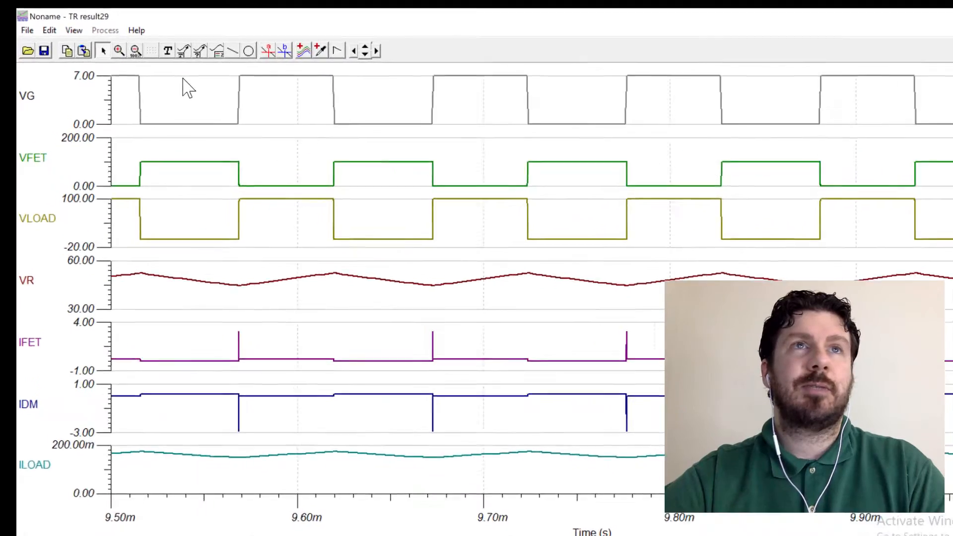
{"action": "left_click", "coordinate": [268, 50]}
{"action": "left_click", "coordinate": [206, 161]}
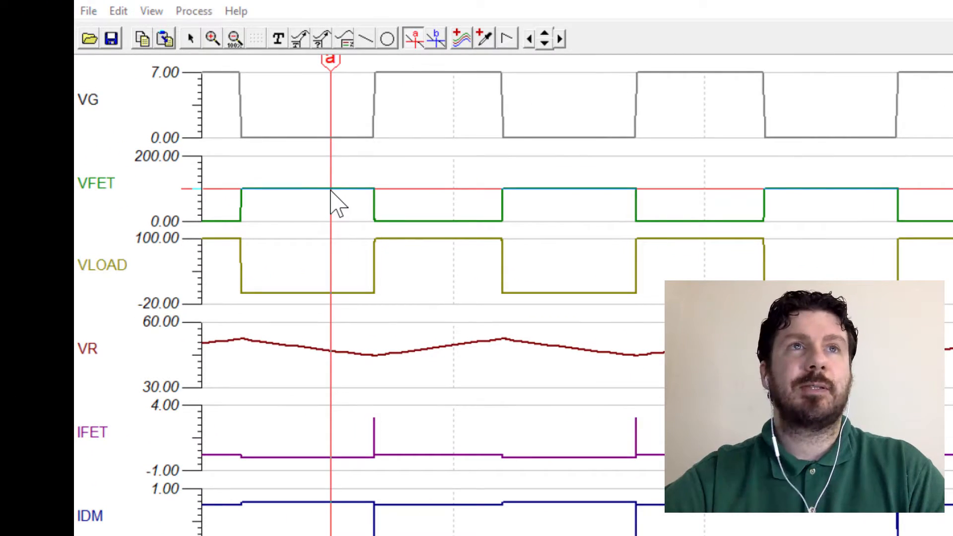
{"action": "left_click", "coordinate": [329, 60]}
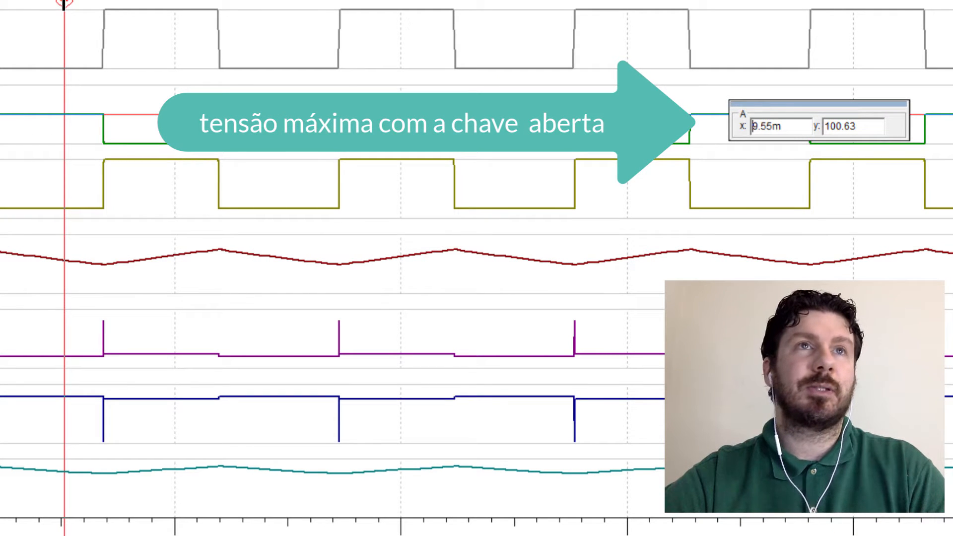
{"action": "left_click_drag", "start_coordinate": [64, 4], "coordinate": [139, 29]}
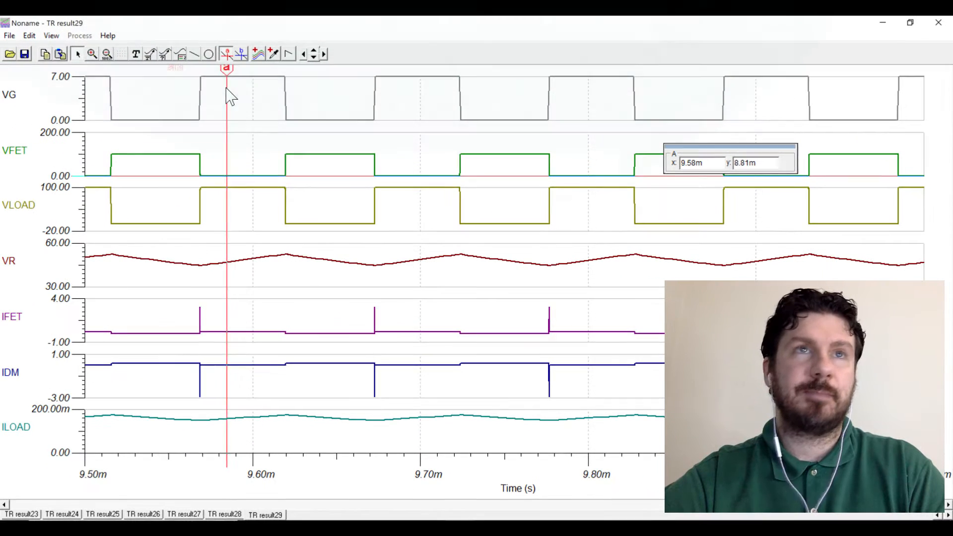
{"action": "left_click_drag", "start_coordinate": [140, 34], "coordinate": [85, 5]}
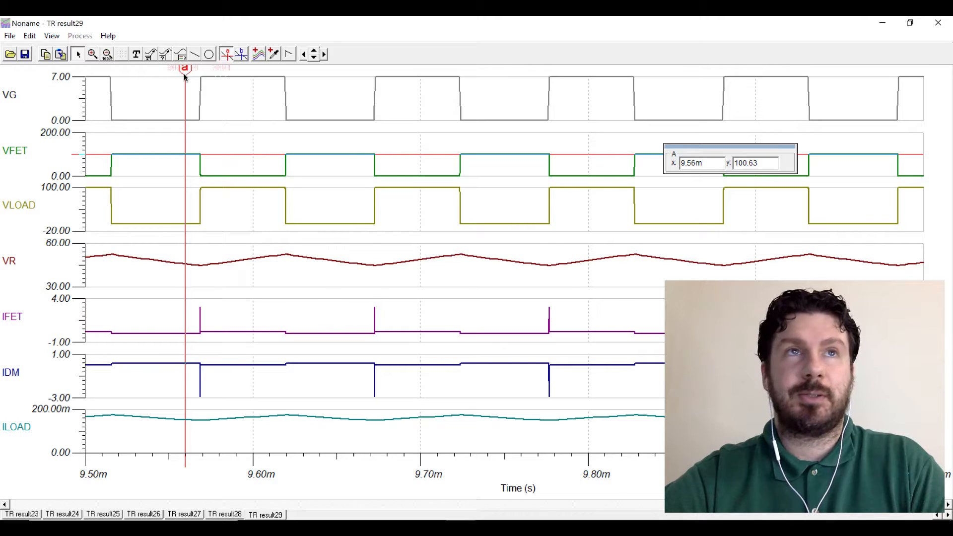
Step: Open the properties of the FET IRFB38N20D in the schematic and enter its macro
{"action": "double_click", "coordinate": [361, 213]}
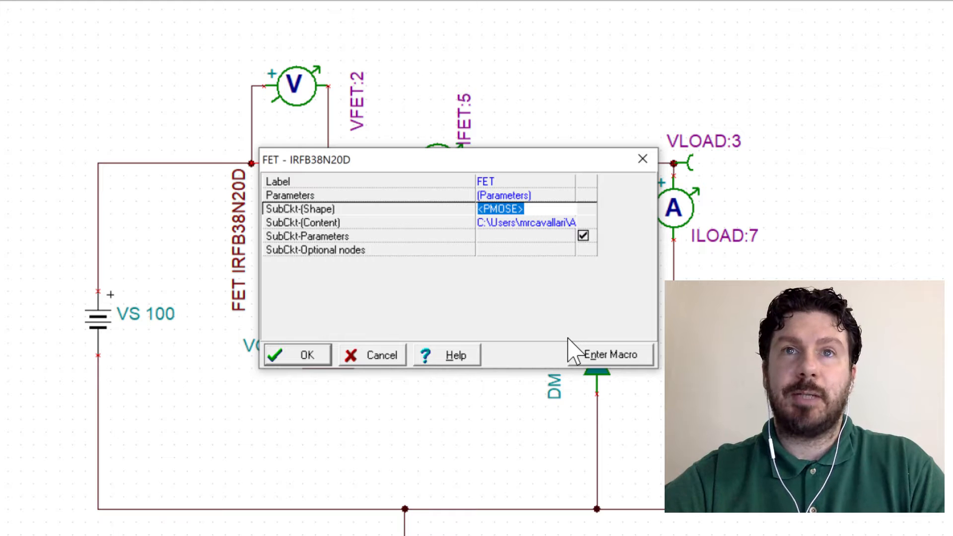
{"action": "left_click", "coordinate": [611, 354]}
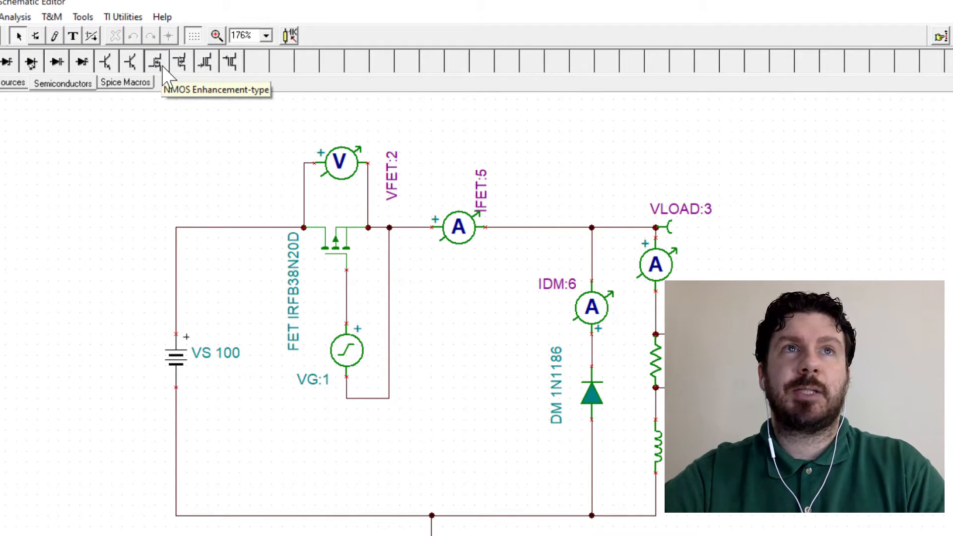
Step: Place an enhancement-type NMOS in the empty schematic area and inspect the maximum ratings of catalog types 2N6755 to 2N6757
{"action": "left_click", "coordinate": [156, 62]}
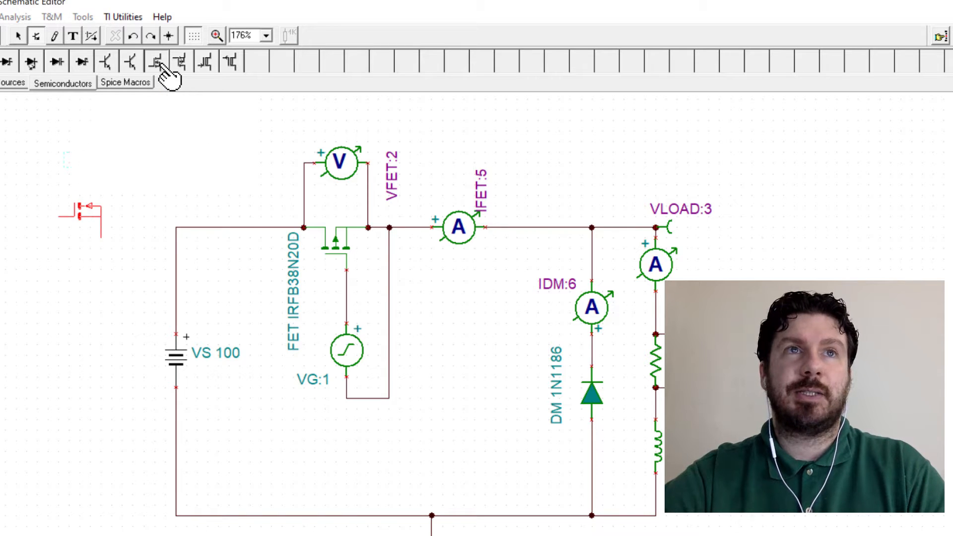
{"action": "double_click", "coordinate": [97, 203]}
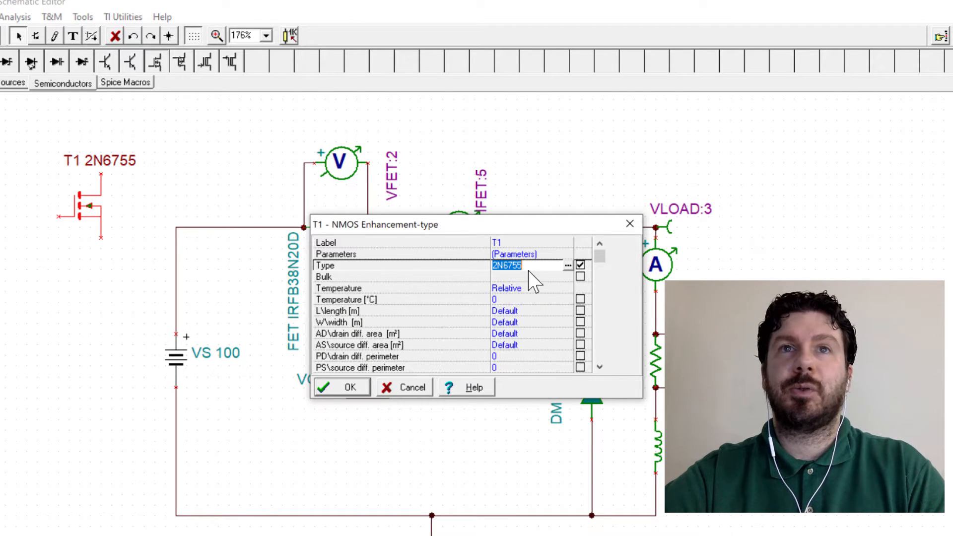
{"action": "left_click", "coordinate": [568, 267]}
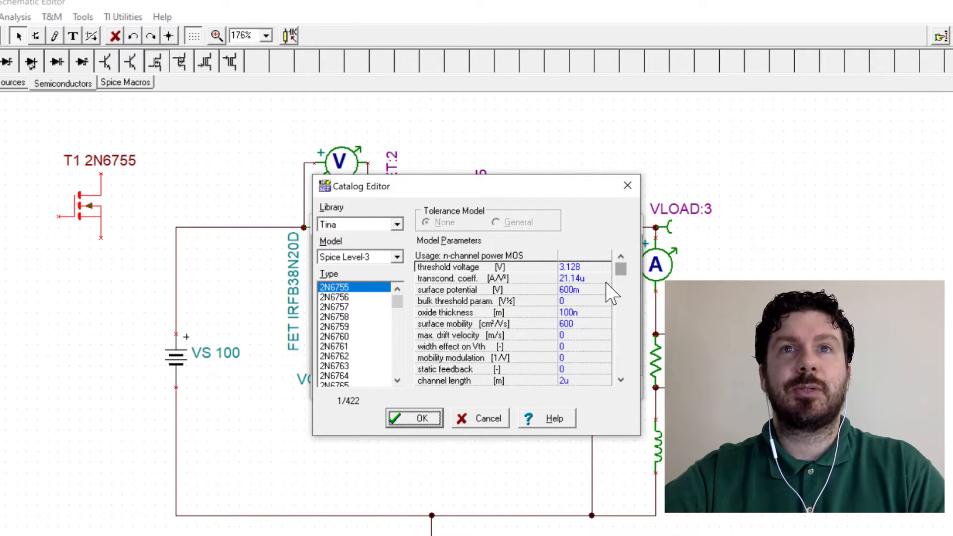
{"action": "left_click_drag", "start_coordinate": [620, 269], "coordinate": [620, 367]}
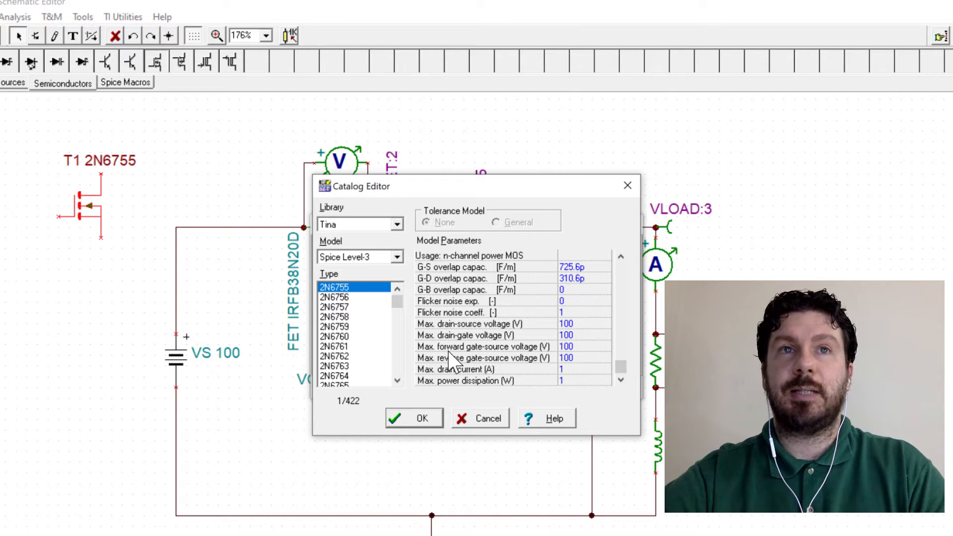
{"action": "key", "text": "Down"}
{"action": "key", "text": "Down"}
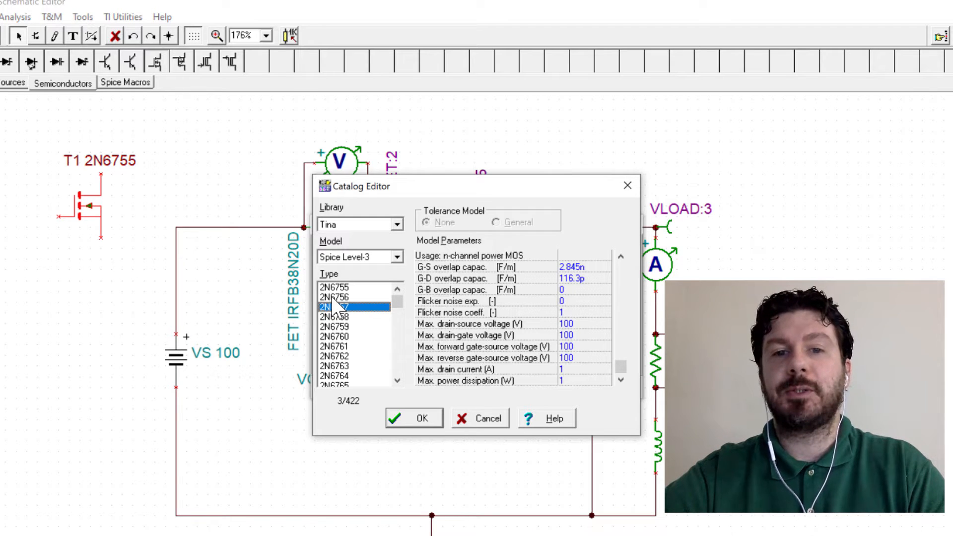
{"action": "key", "text": "Return"}
{"action": "right_click", "coordinate": [94, 201]}
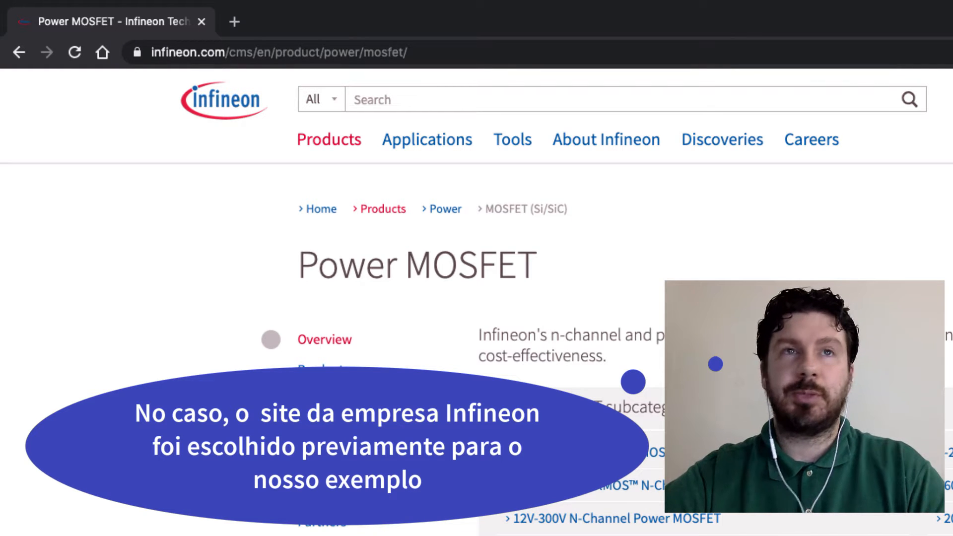
Step: On Infineon's Power MOSFET web page, search the MOSFET Finder for 200 V breakdown voltage and maximum RDS(on) below 100 mΩ
{"action": "scroll", "coordinate": [380, 208], "scroll_direction": "down", "scroll_amount": 2}
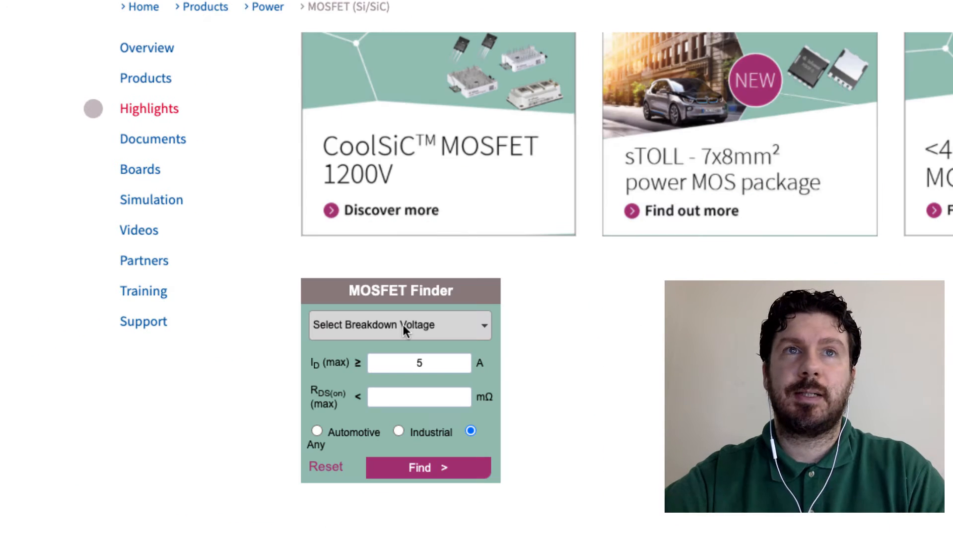
{"action": "left_click", "coordinate": [403, 325]}
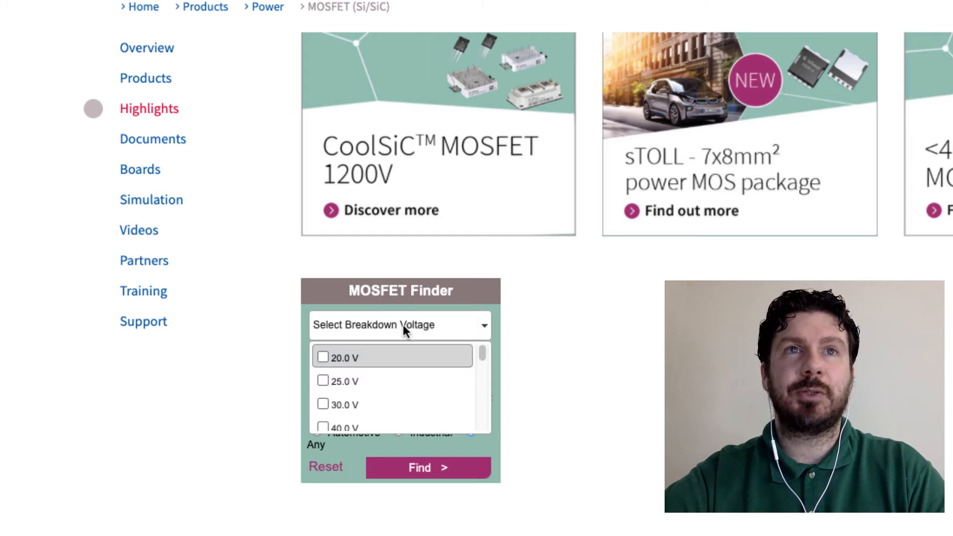
{"action": "scroll", "coordinate": [400, 385], "scroll_direction": "down", "scroll_amount": 4}
{"action": "scroll", "coordinate": [400, 385], "scroll_direction": "down", "scroll_amount": 2}
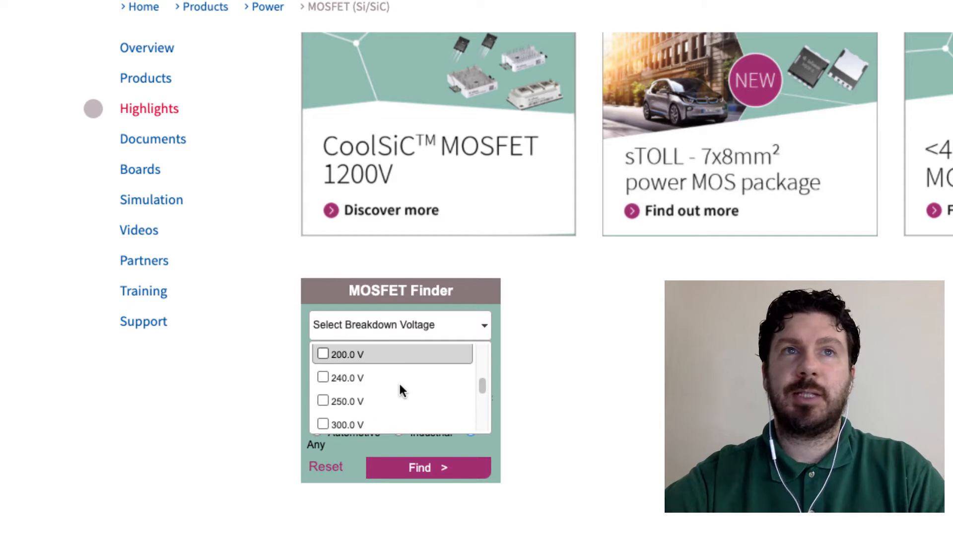
{"action": "left_click", "coordinate": [377, 353]}
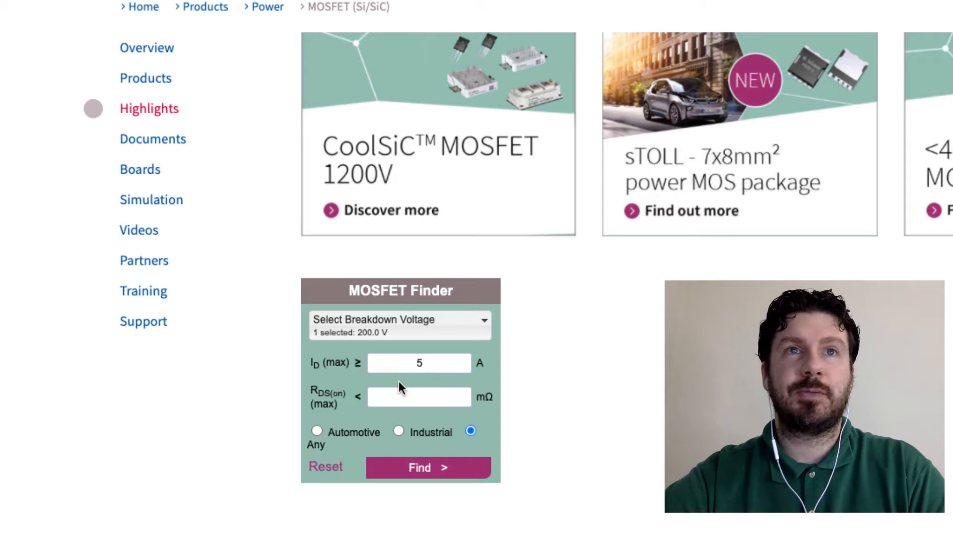
{"action": "left_click", "coordinate": [417, 401]}
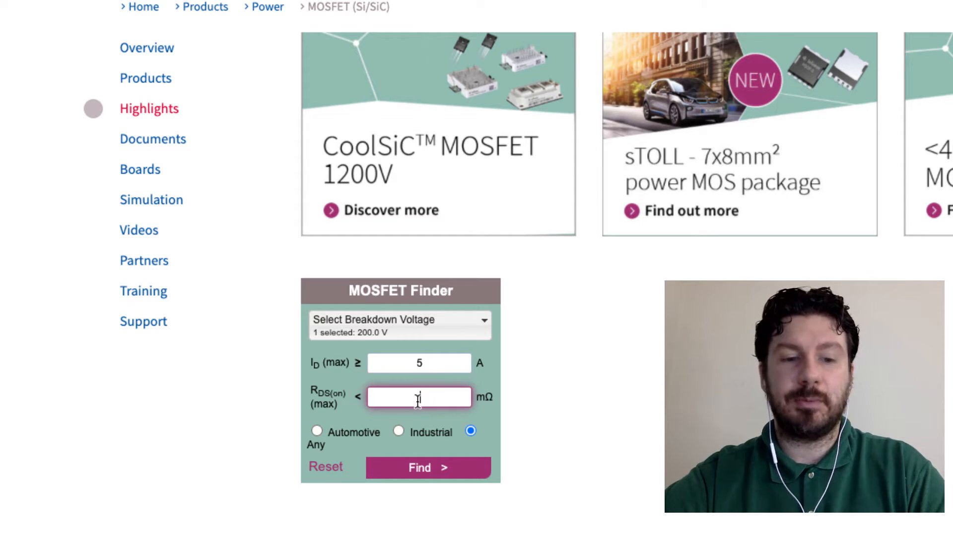
{"action": "type", "text": "100"}
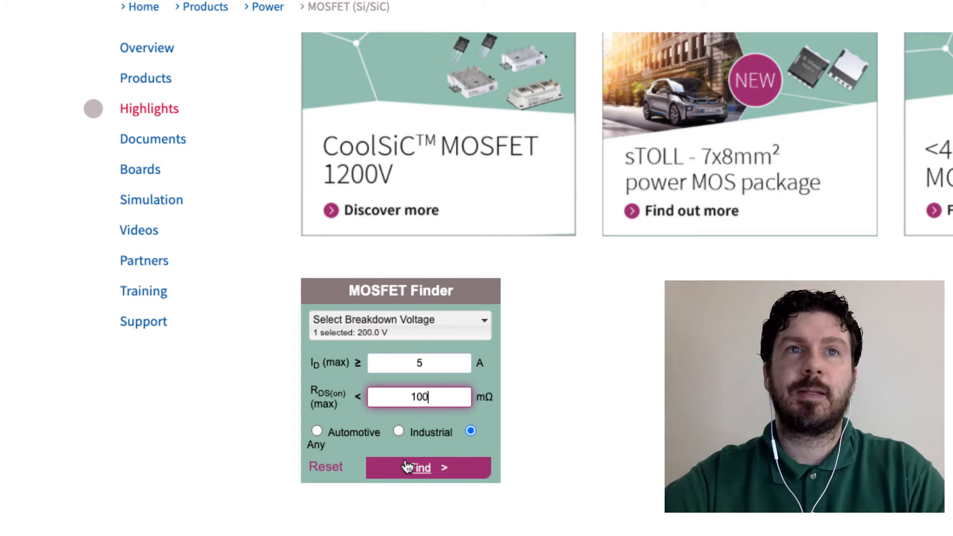
{"action": "left_click", "coordinate": [420, 468]}
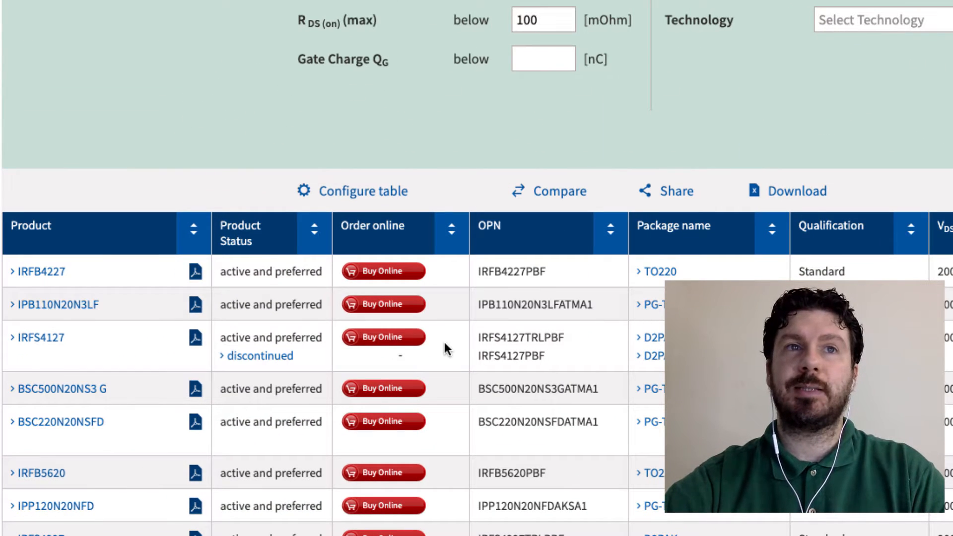
Step: Download the IRFP4127 Spice model from its product page and save it as irfp4127pbf in the Spice folder
{"action": "scroll", "coordinate": [474, 385], "scroll_direction": "down", "scroll_amount": 10}
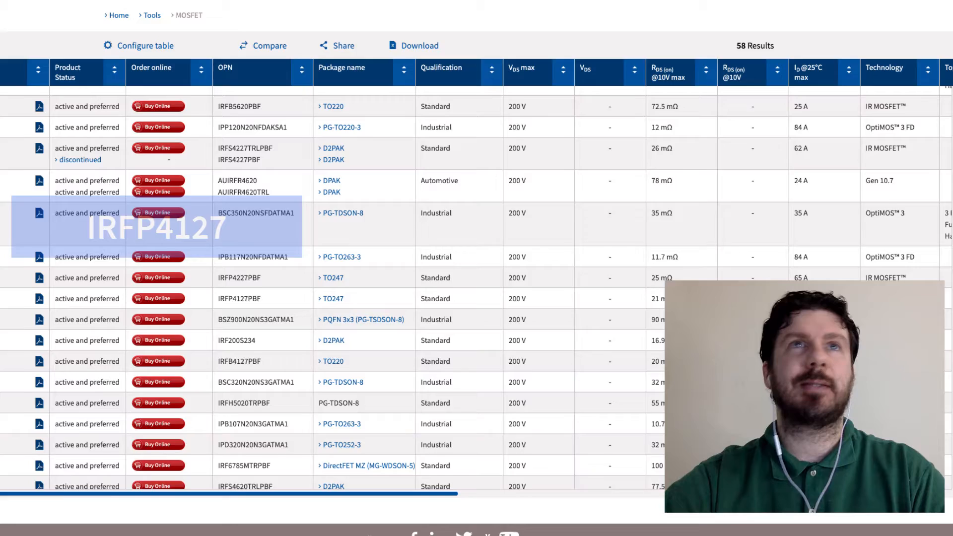
{"action": "left_click", "coordinate": [297, 12]}
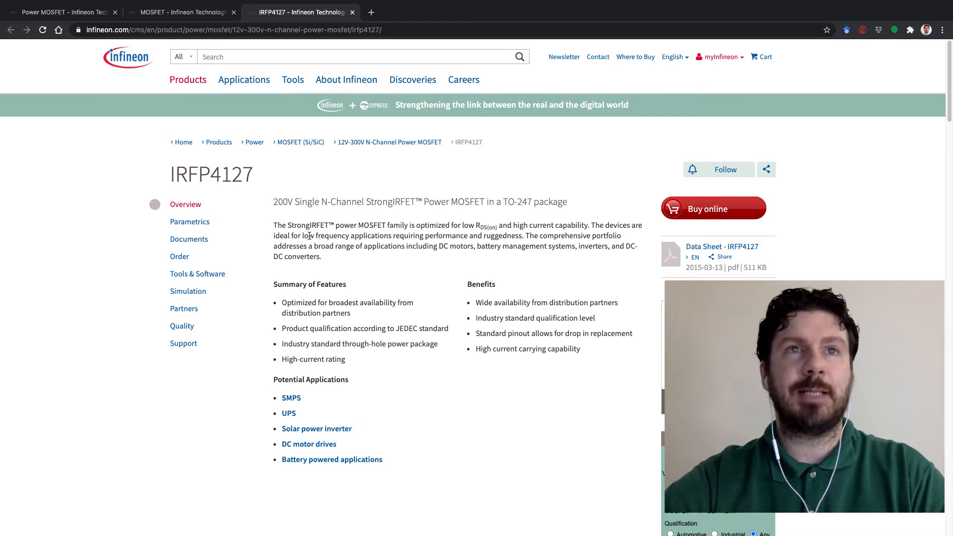
{"action": "scroll", "coordinate": [307, 230], "scroll_direction": "down", "scroll_amount": 10}
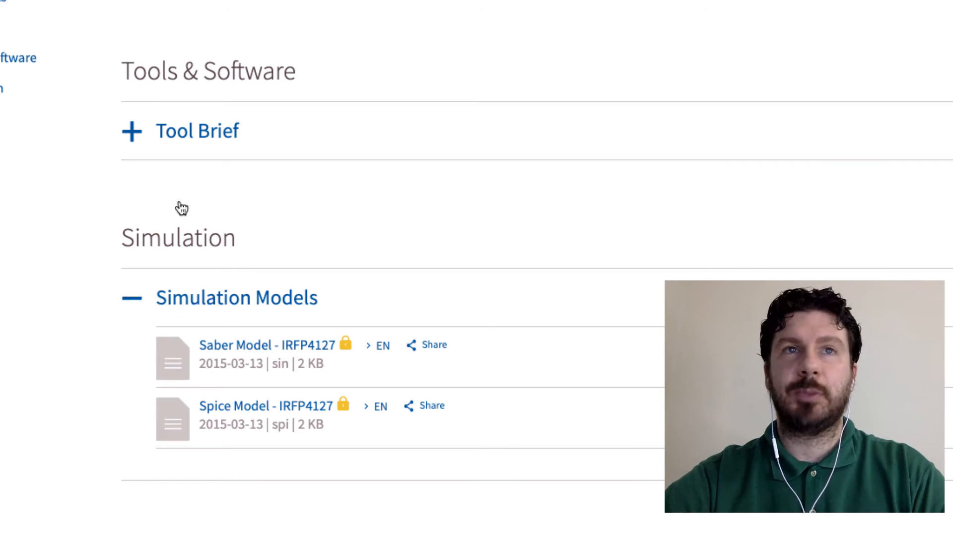
{"action": "left_click", "coordinate": [276, 413]}
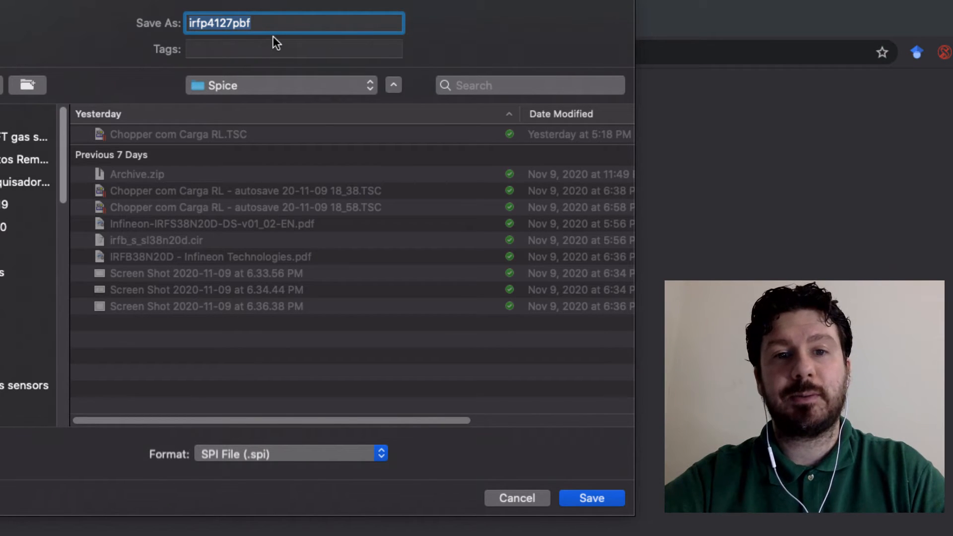
{"action": "left_click", "coordinate": [593, 497]}
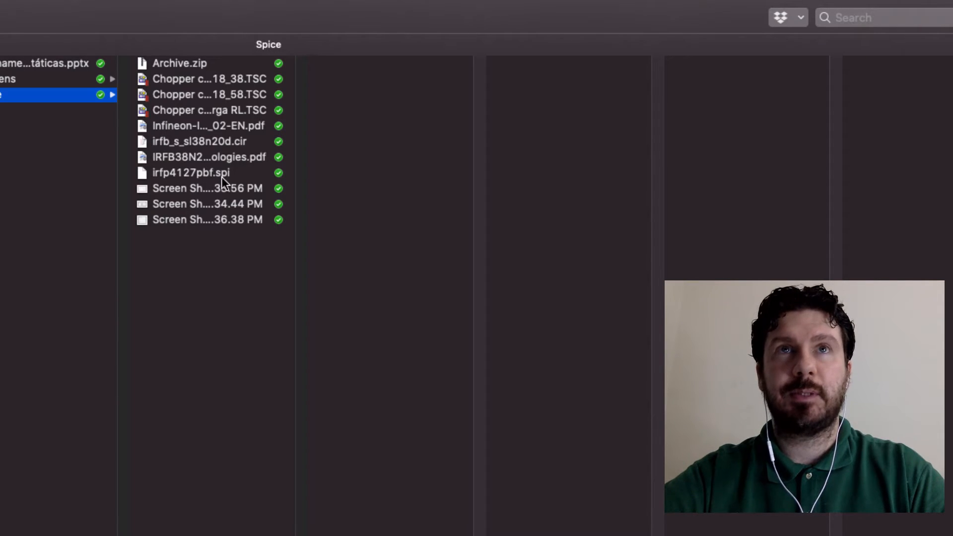
Step: In Finder, change the extension of the downloaded irfp4127pbf file to .cir and accept the new extension
{"action": "left_click", "coordinate": [222, 177]}
{"action": "left_click", "coordinate": [227, 176]}
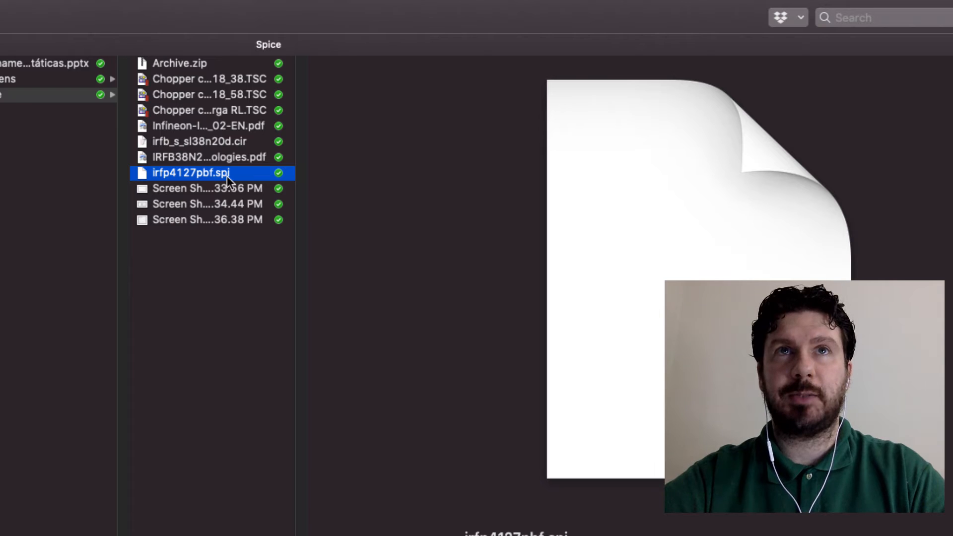
{"action": "key", "text": "Right"}
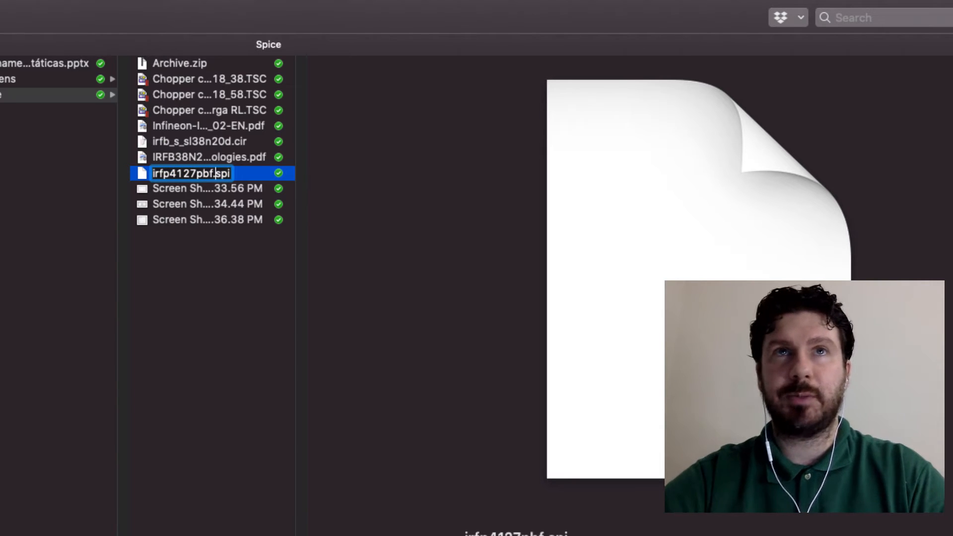
{"action": "key", "text": "Right"}
{"action": "key", "text": "shift+Right"}
{"action": "key", "text": "shift+Right"}
{"action": "key", "text": "shift+Right"}
{"action": "type", "text": "cir"}
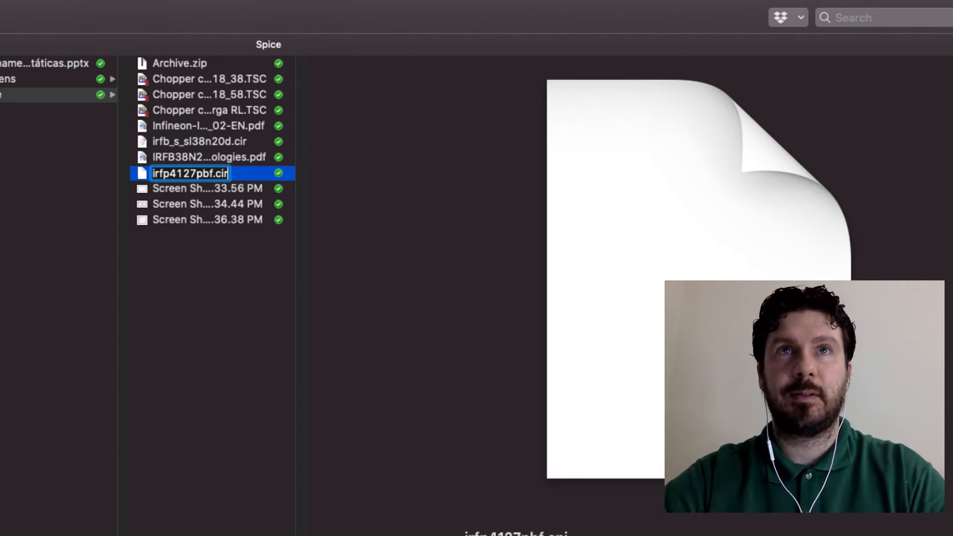
{"action": "key", "text": "Return"}
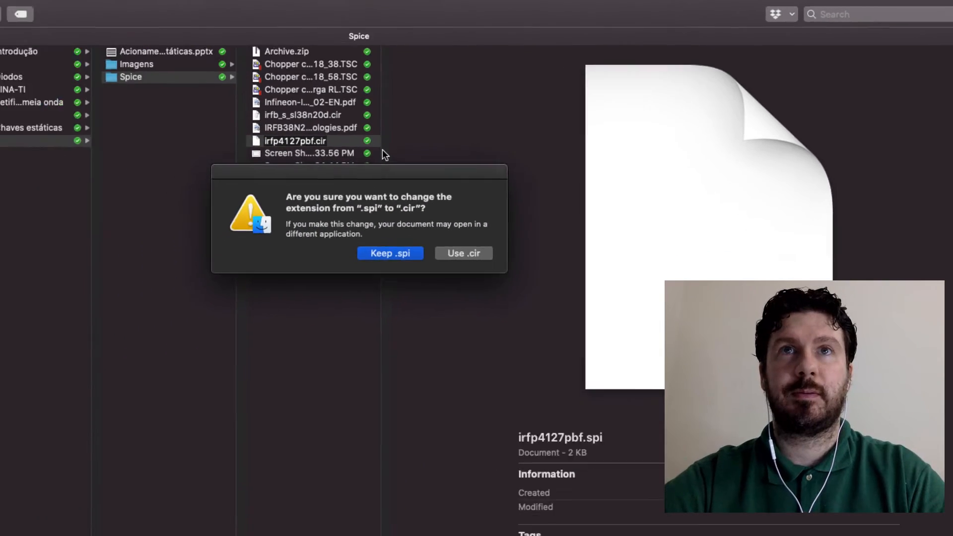
{"action": "left_click", "coordinate": [397, 312]}
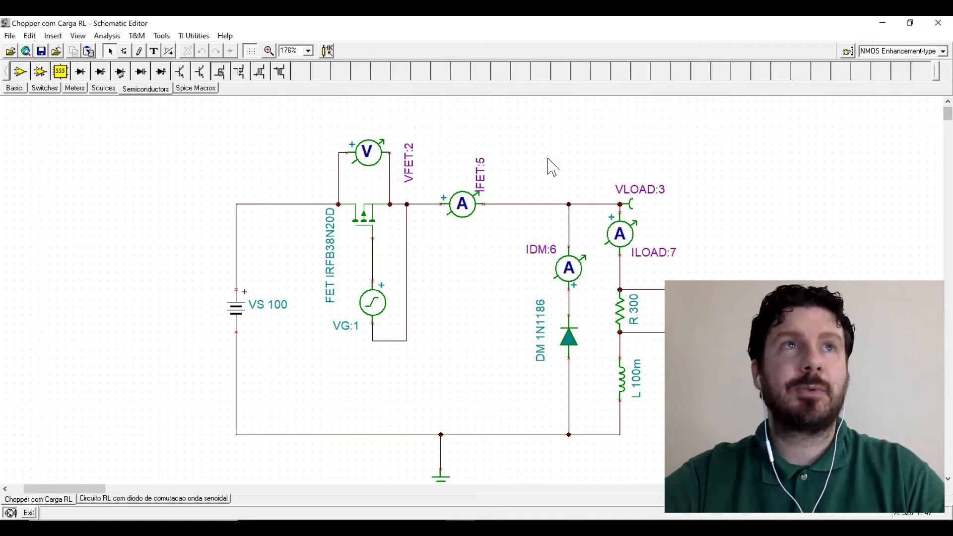
Step: Switch to TINA-TI's Schematic Editor and start a new macro from file, named IRFP4127PBF
{"action": "left_click", "coordinate": [166, 36]}
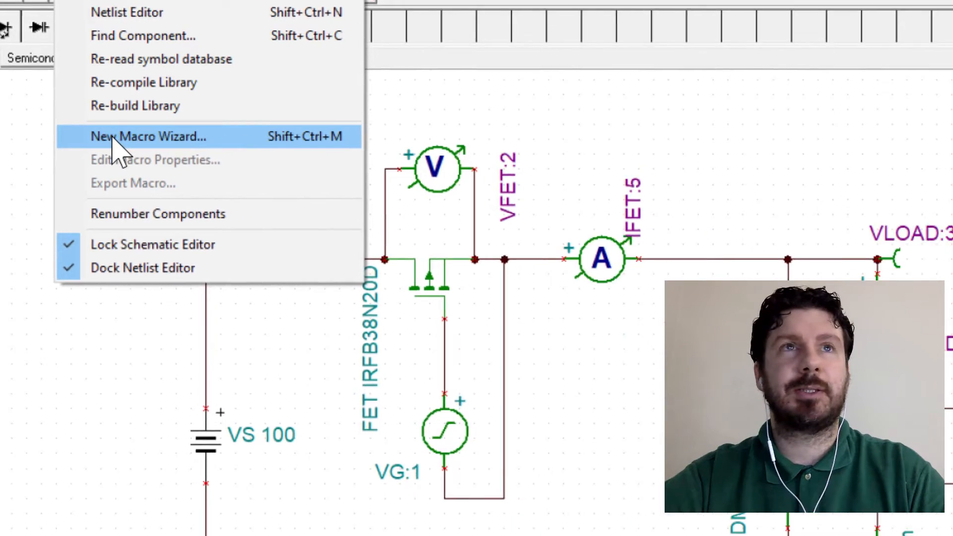
{"action": "left_click", "coordinate": [112, 139]}
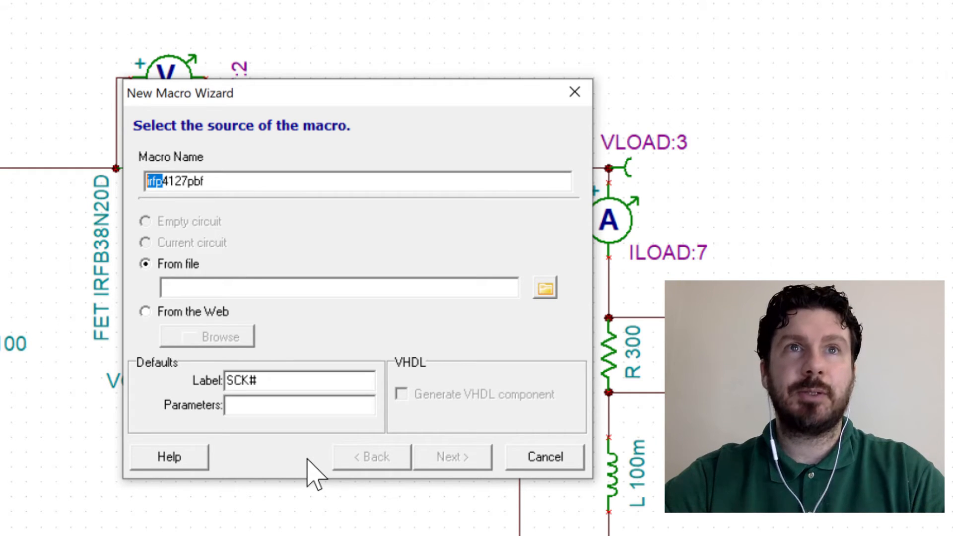
{"action": "key", "text": "ctrl+a"}
{"action": "type", "text": "IRFP4127PBF"}
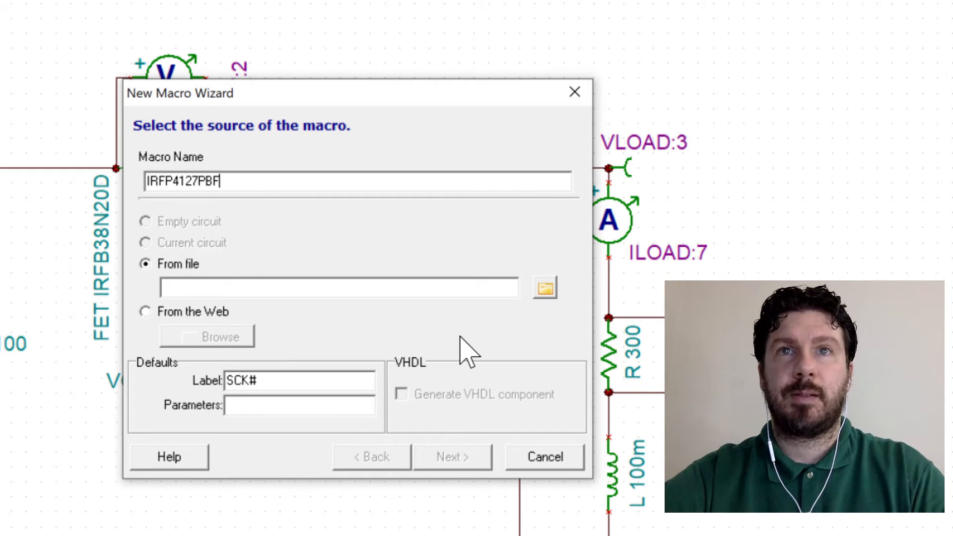
Step: Load irfp4127pbf.cir from the Spice folder as the macro's source file and proceed to the model selection
{"action": "left_click", "coordinate": [545, 290]}
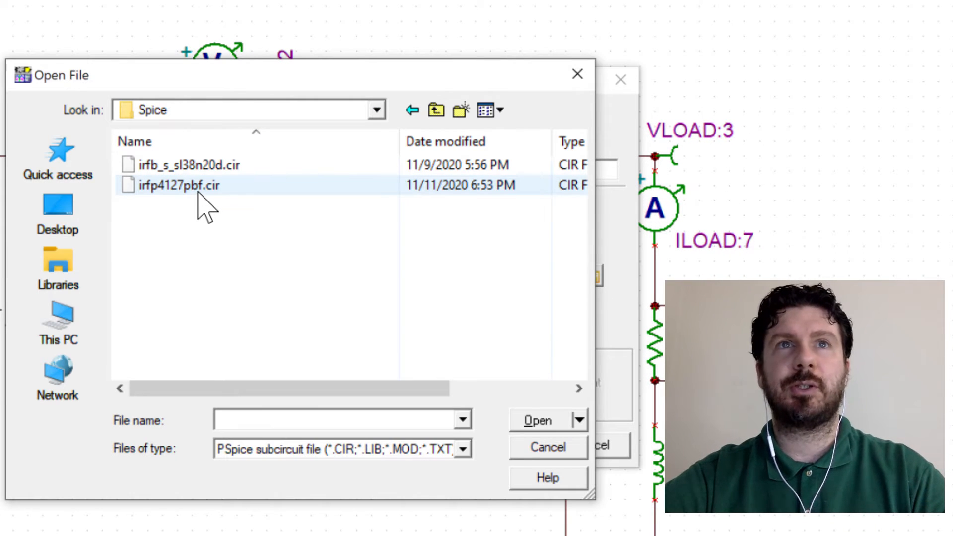
{"action": "left_click", "coordinate": [199, 186]}
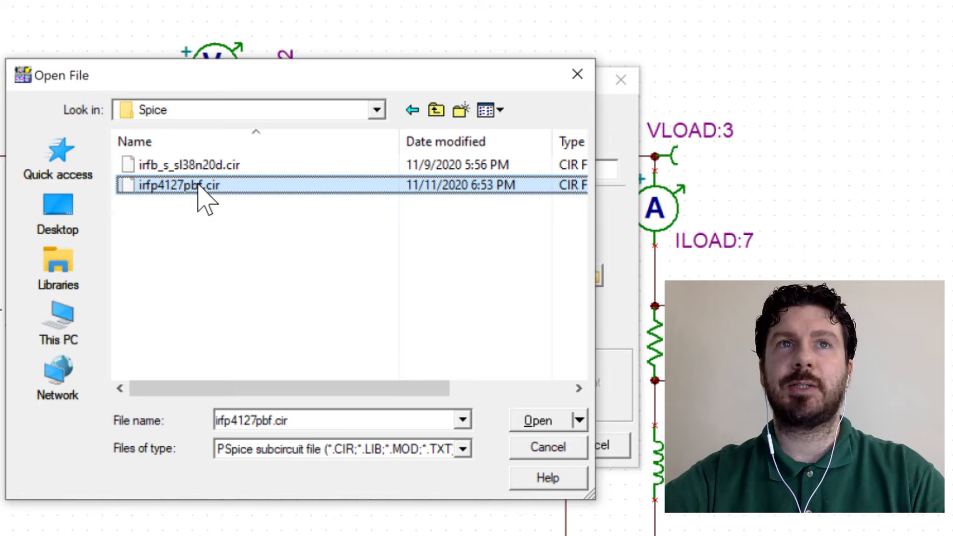
{"action": "double_click", "coordinate": [171, 187]}
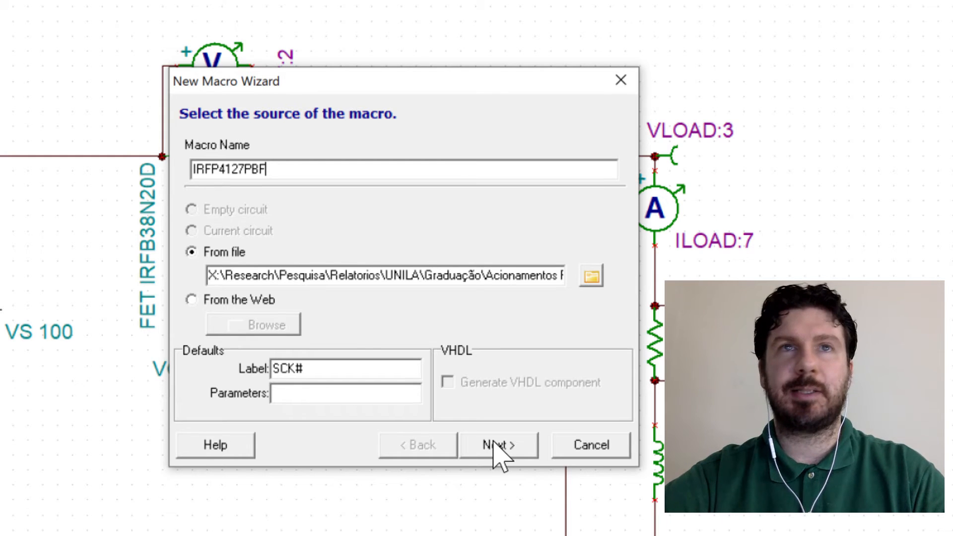
{"action": "left_click", "coordinate": [496, 445]}
Step: Check the external node designations in the irfp4127pbf subcircuit's netlist and accept this model for the macro
{"action": "left_click_drag", "start_coordinate": [627, 240], "coordinate": [626, 251]}
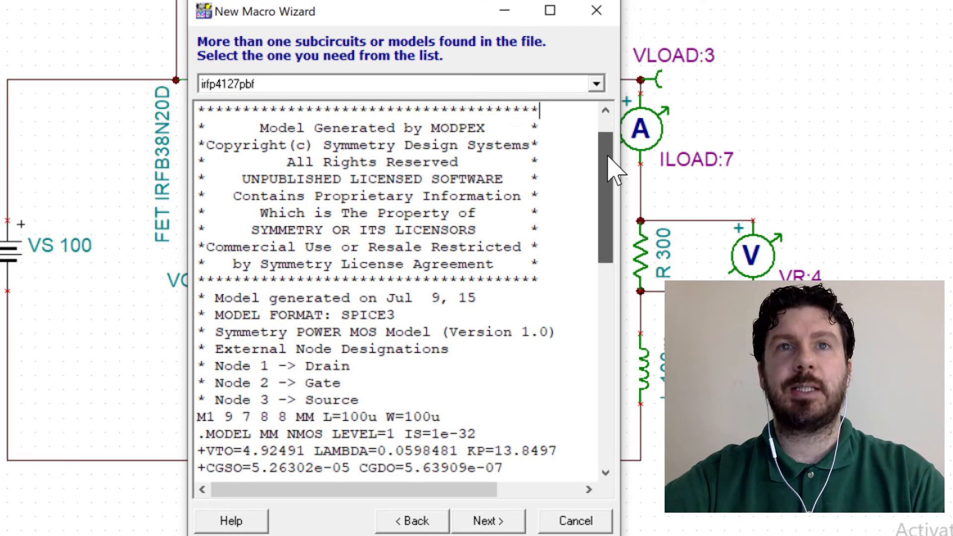
{"action": "left_click_drag", "start_coordinate": [608, 156], "coordinate": [604, 224]}
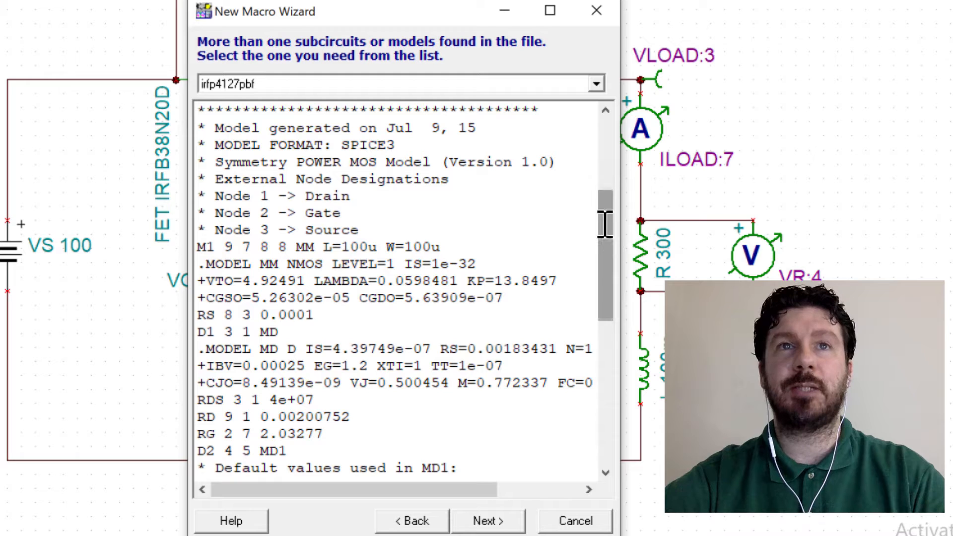
{"action": "left_click_drag", "start_coordinate": [375, 226], "coordinate": [206, 198]}
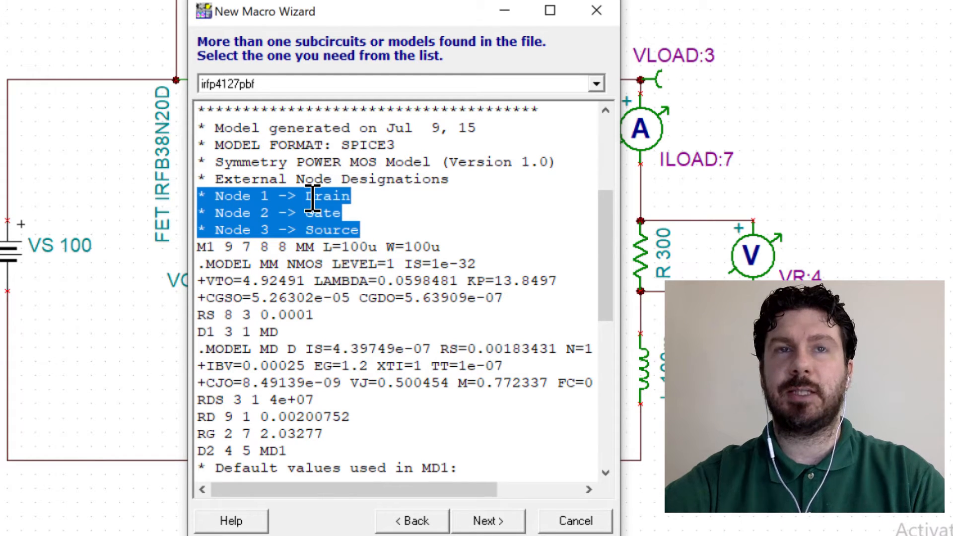
{"action": "scroll", "coordinate": [615, 248], "scroll_direction": "up", "scroll_amount": 1}
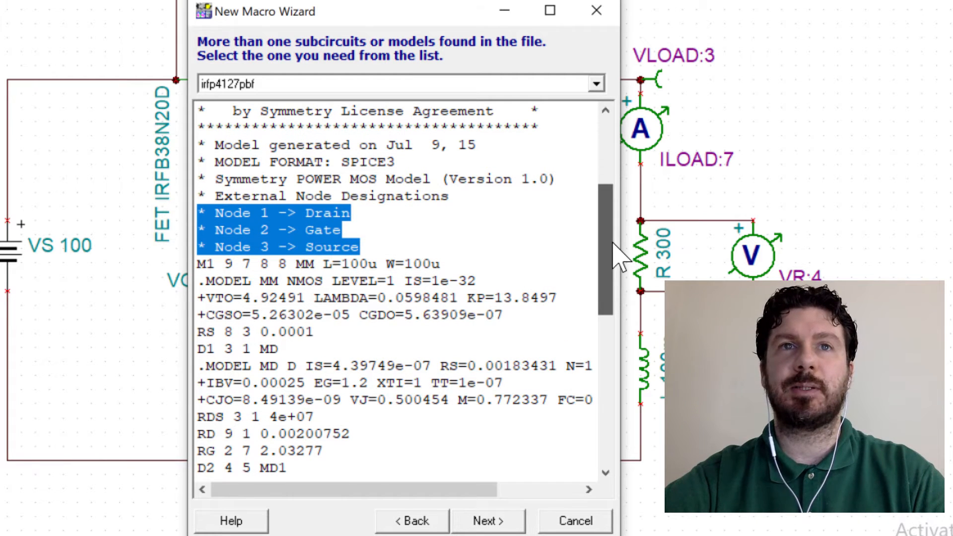
{"action": "left_click_drag", "start_coordinate": [615, 244], "coordinate": [615, 439]}
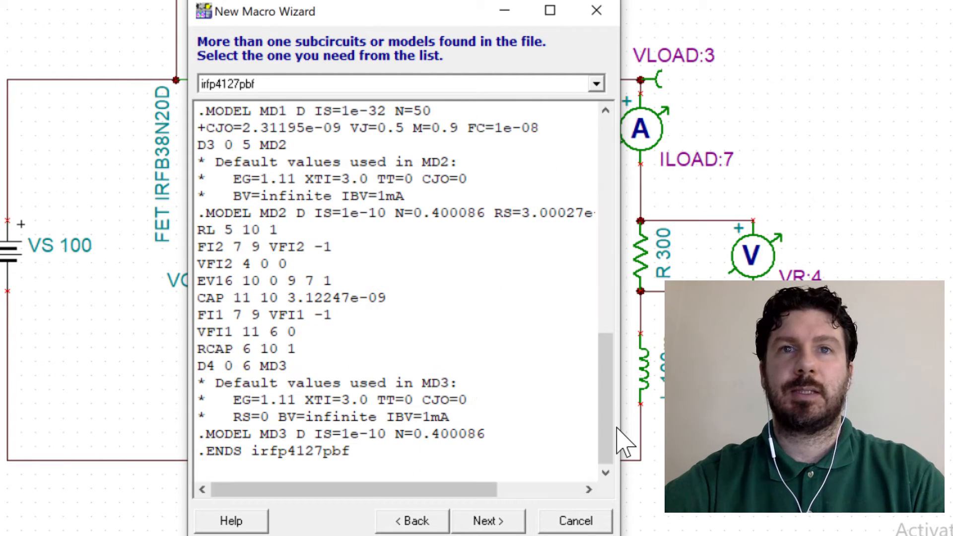
{"action": "left_click", "coordinate": [511, 521]}
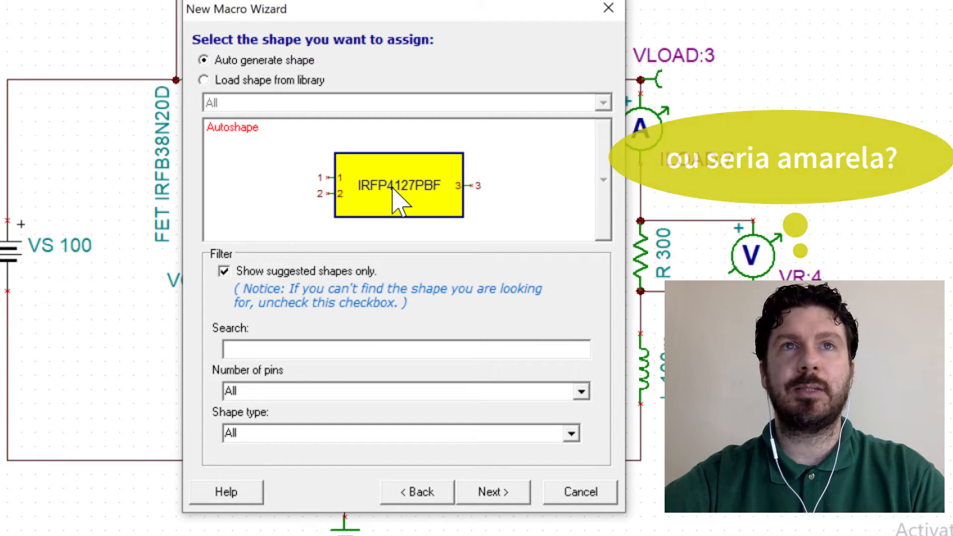
Step: Load the macro's shape from the library by searching for nmos, and assign the <NMOSE> symbol
{"action": "left_click", "coordinate": [289, 80]}
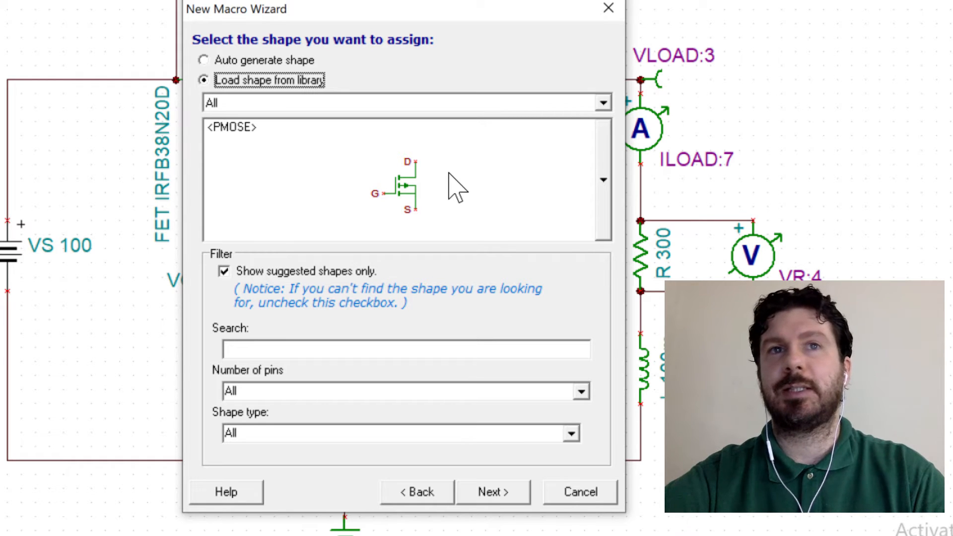
{"action": "left_click", "coordinate": [294, 351]}
{"action": "type", "text": "nmos"}
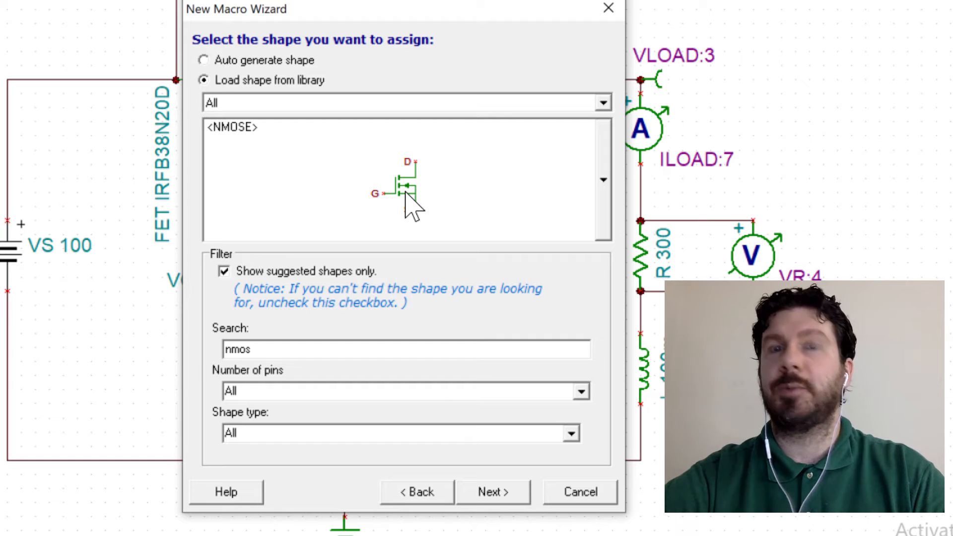
{"action": "left_click", "coordinate": [394, 187]}
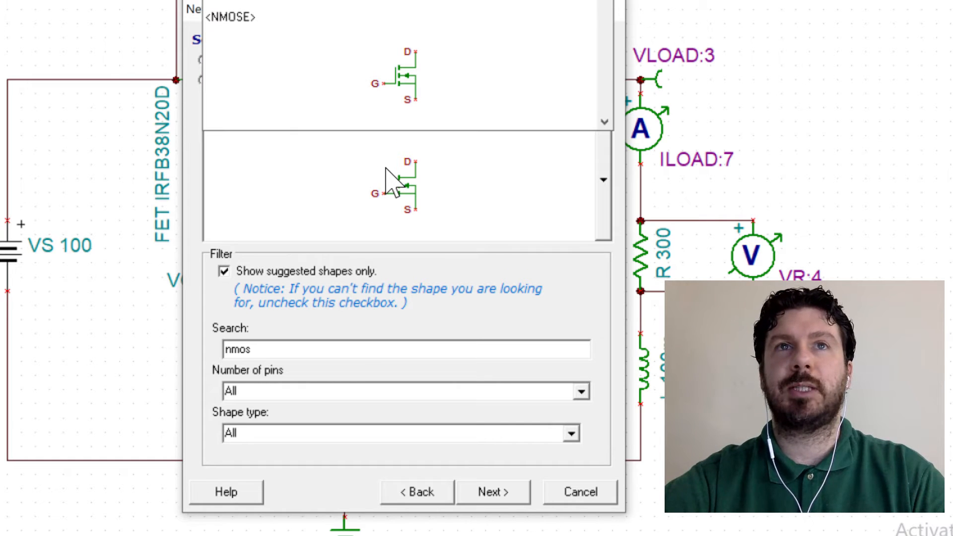
{"action": "left_click", "coordinate": [392, 183]}
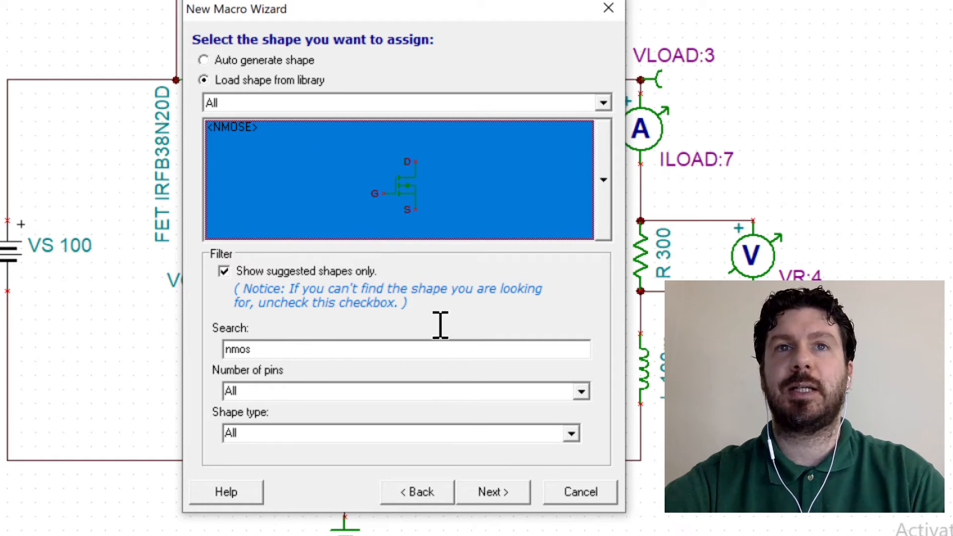
{"action": "left_click", "coordinate": [498, 496]}
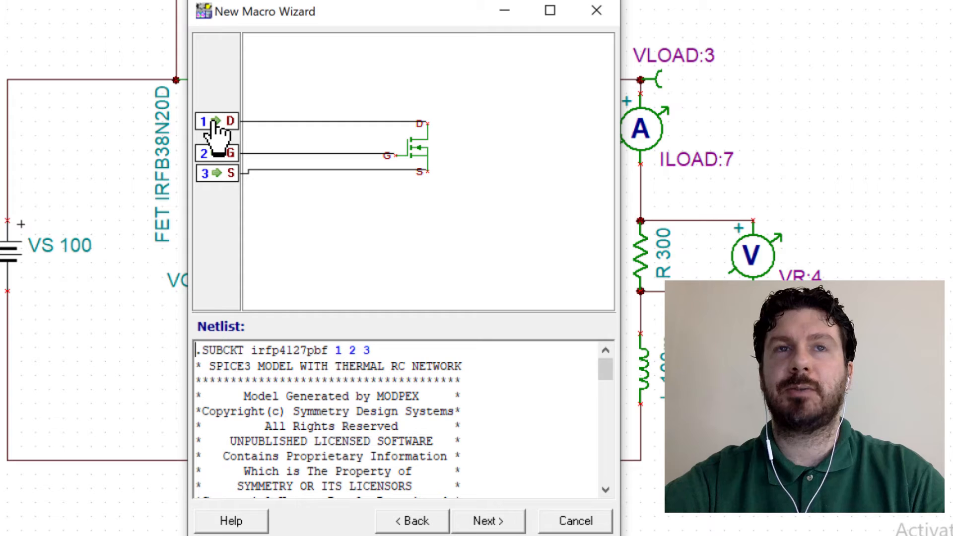
Step: Detach terminal 1 from the symbol's drain, check its node designation in the netlist, and reconnect it to pin D
{"action": "left_click_drag", "start_coordinate": [214, 120], "coordinate": [281, 318]}
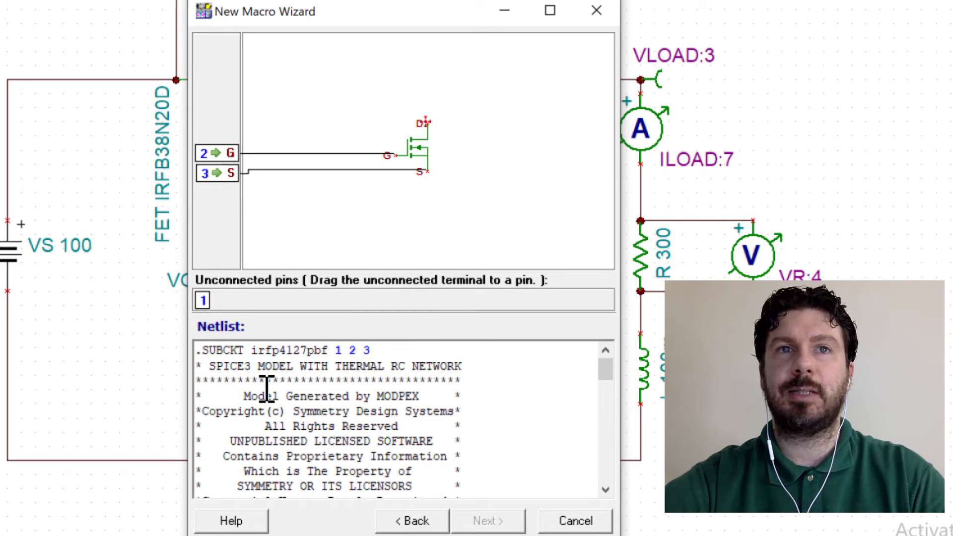
{"action": "left_click_drag", "start_coordinate": [604, 365], "coordinate": [609, 396]}
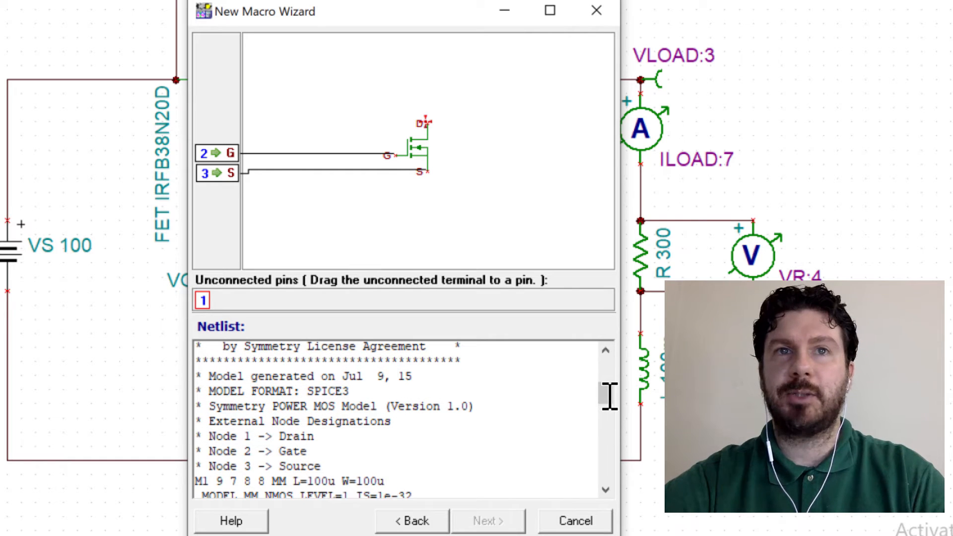
{"action": "left_click_drag", "start_coordinate": [314, 436], "coordinate": [204, 437]}
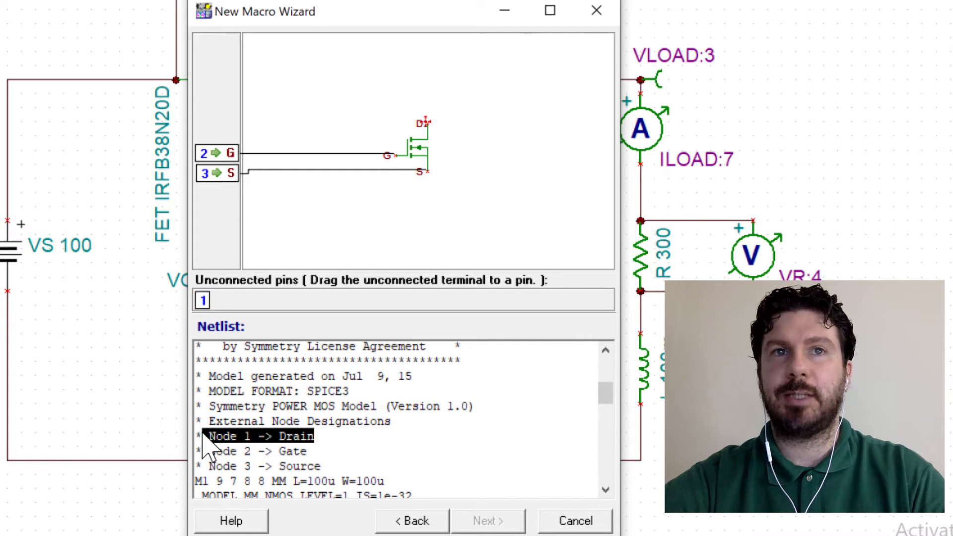
{"action": "left_click", "coordinate": [284, 176]}
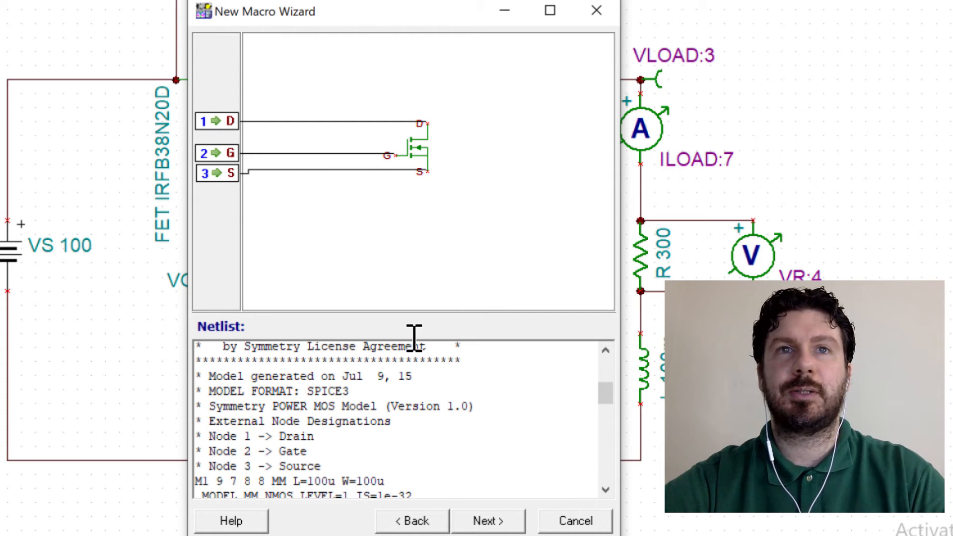
Step: Save the macro as irfp4127pbf.TSM in the MacroLib folder and insert it in the empty area above the VS source
{"action": "left_click", "coordinate": [488, 521]}
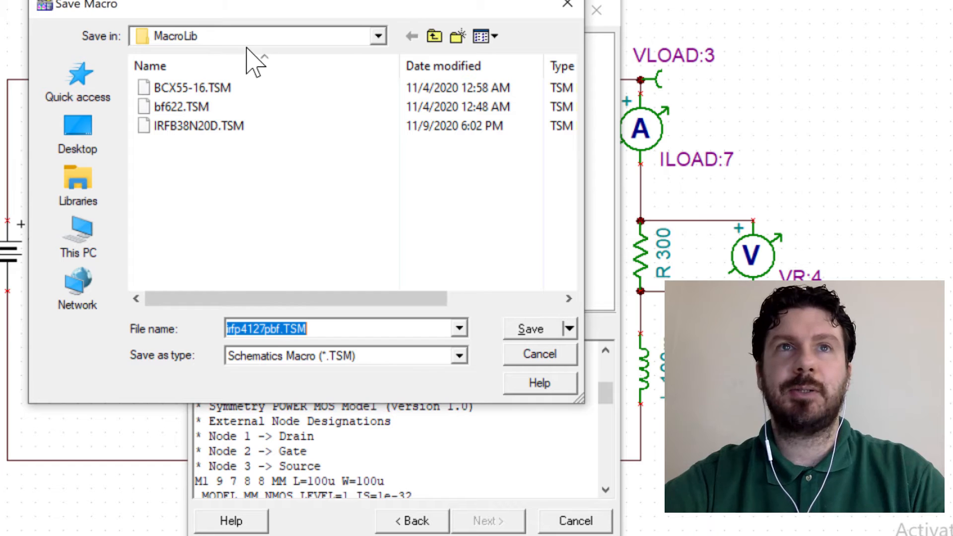
{"action": "left_click", "coordinate": [379, 35]}
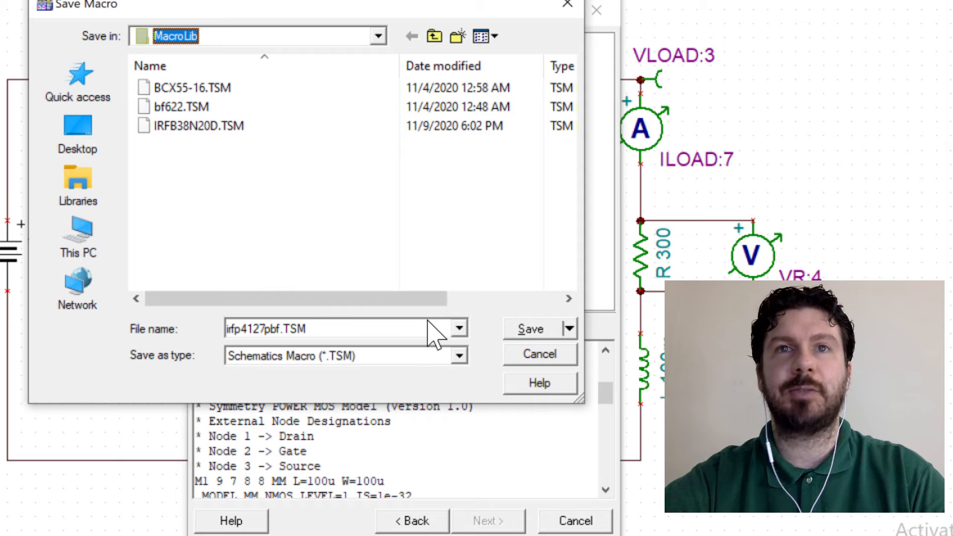
{"action": "left_click", "coordinate": [521, 329]}
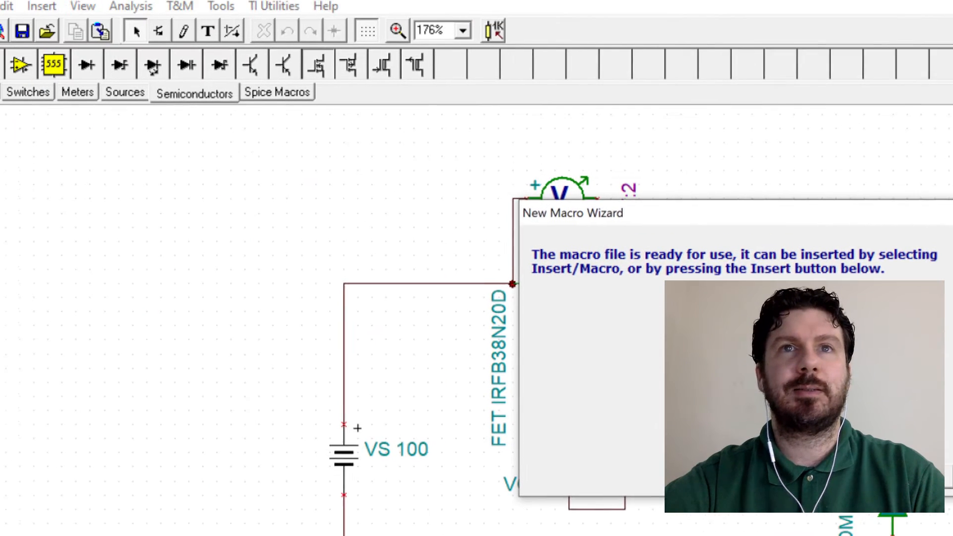
{"action": "left_click", "coordinate": [493, 272]}
{"action": "left_click", "coordinate": [276, 249]}
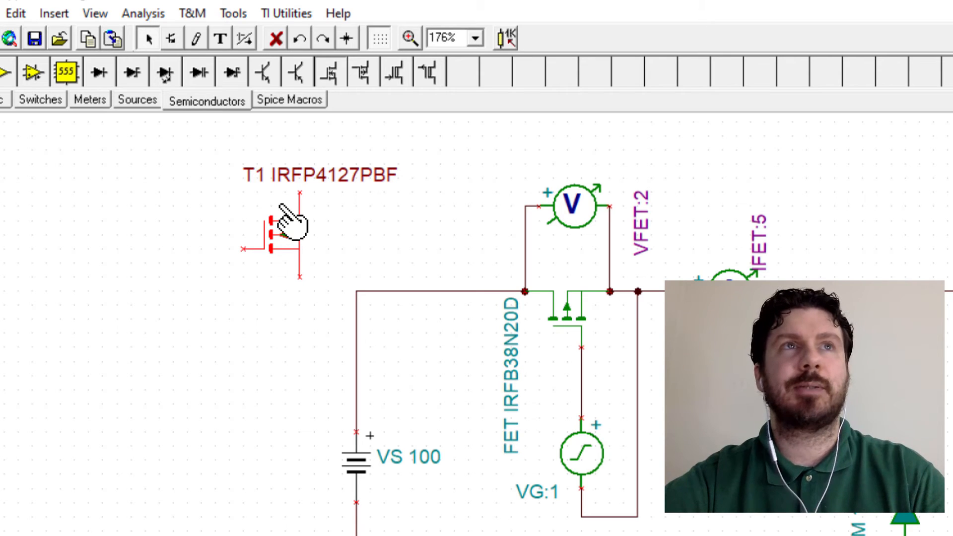
{"action": "left_click", "coordinate": [54, 13]}
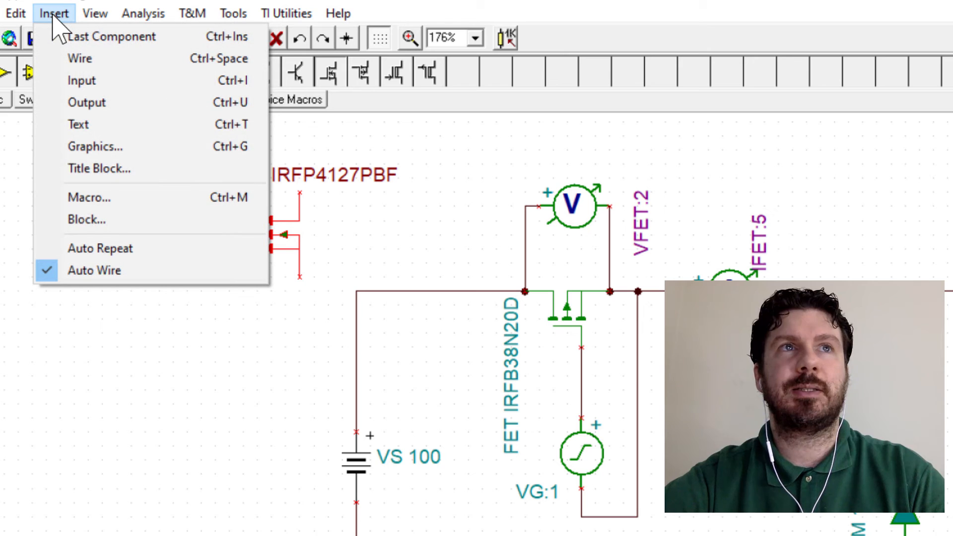
{"action": "left_click", "coordinate": [91, 197]}
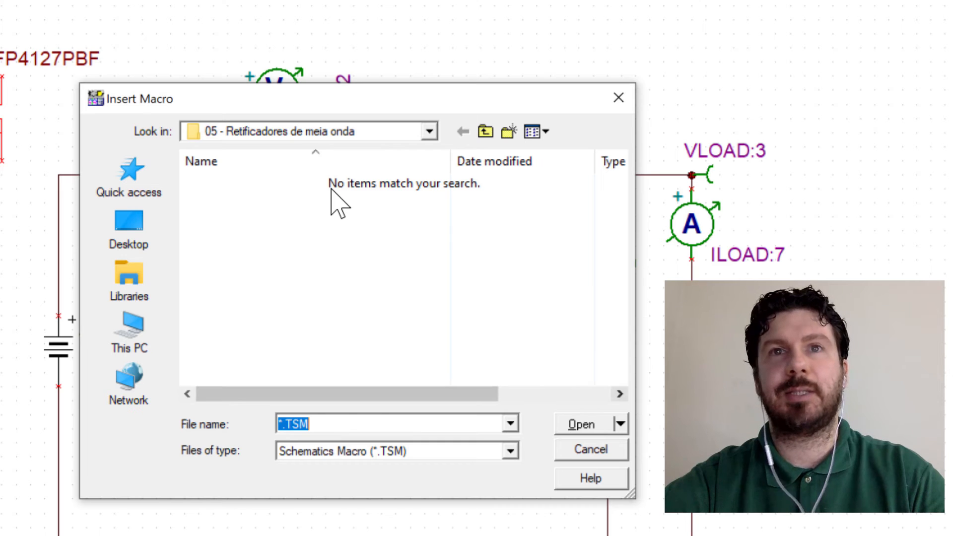
{"action": "left_click", "coordinate": [595, 450]}
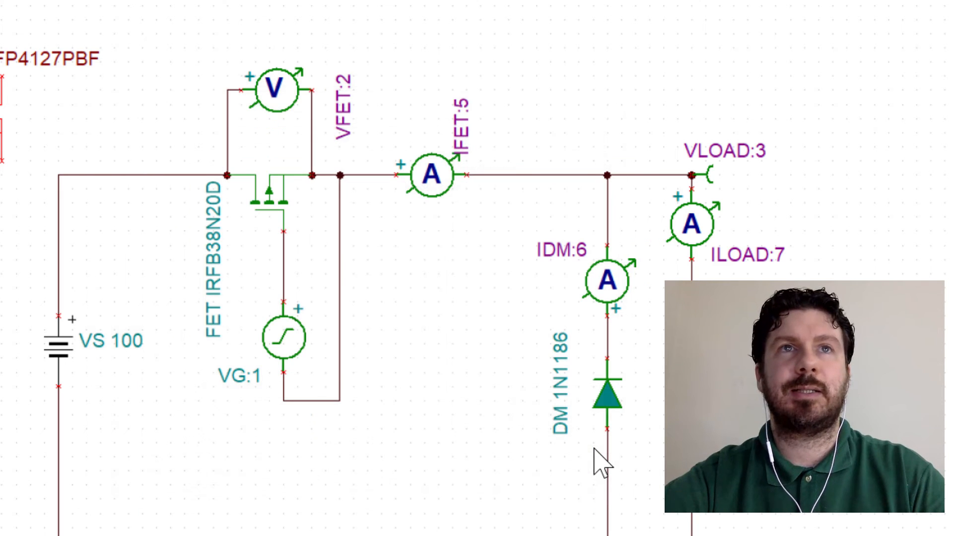
Step: Delete the IRFB38N20D transistor from the chopper circuit
{"action": "left_click", "coordinate": [263, 198]}
{"action": "right_click", "coordinate": [261, 194]}
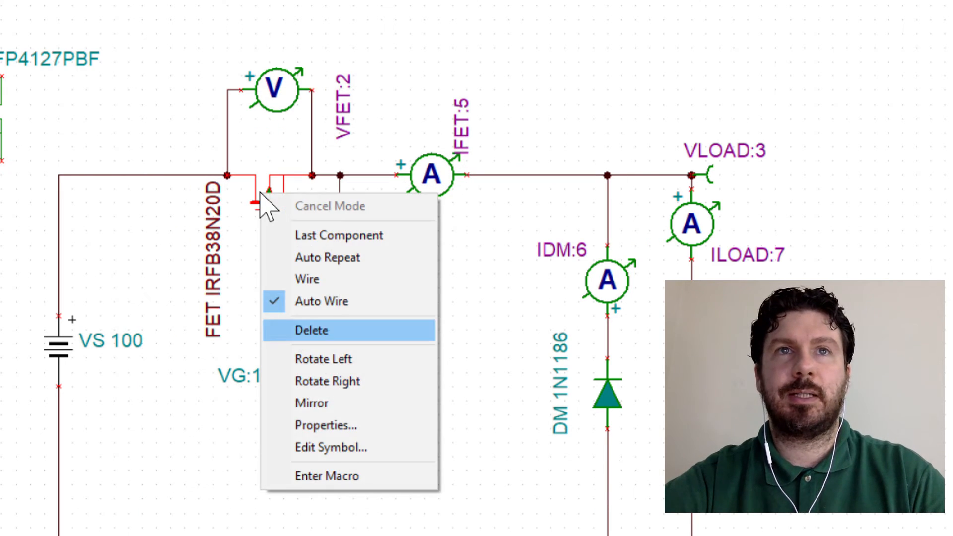
{"action": "left_click", "coordinate": [367, 344]}
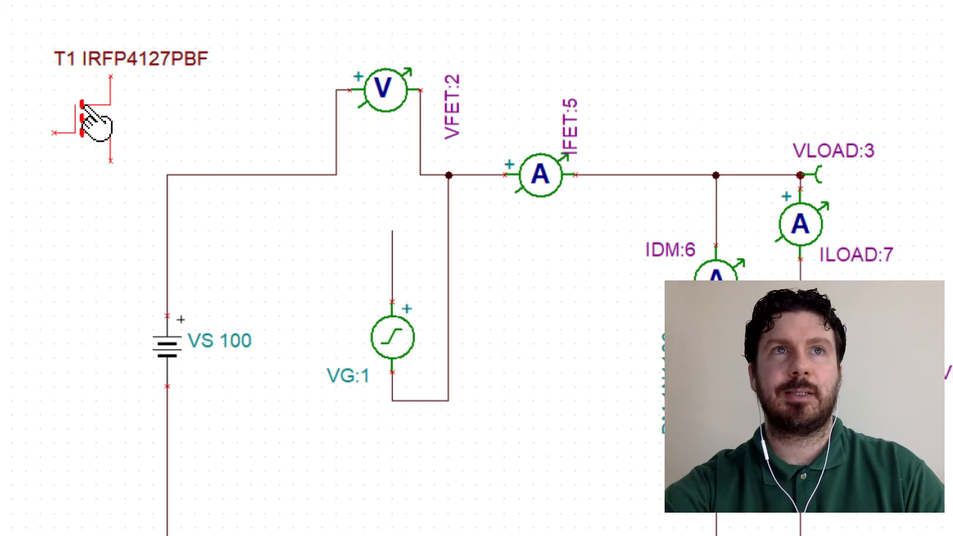
Step: Rotate the IRFP4127PBF until its gate points down, place it in the gap below the VFET voltmeter, and undo the trial downward move
{"action": "key", "text": "ctrl+r"}
{"action": "key", "text": "ctrl+r"}
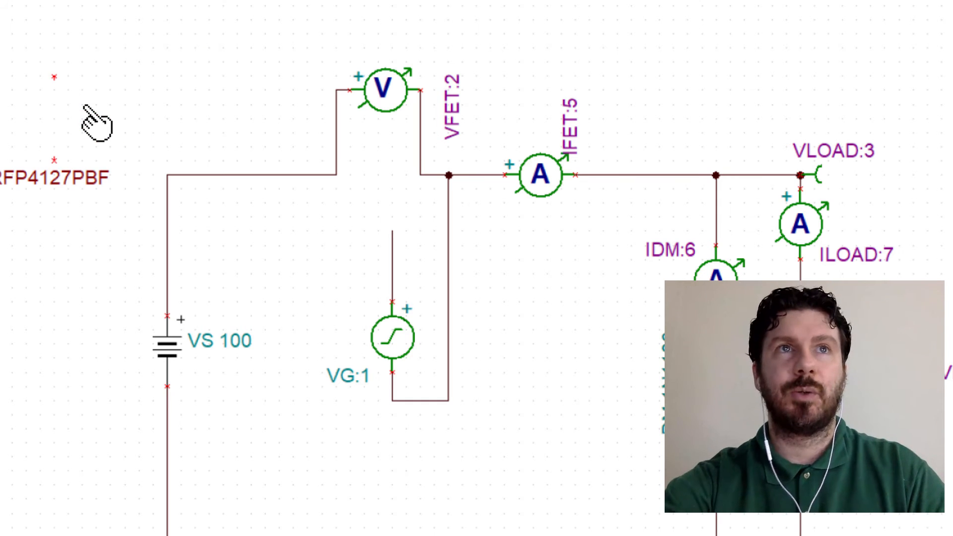
{"action": "key", "text": "ctrl+r"}
{"action": "left_click_drag", "start_coordinate": [97, 124], "coordinate": [395, 207]}
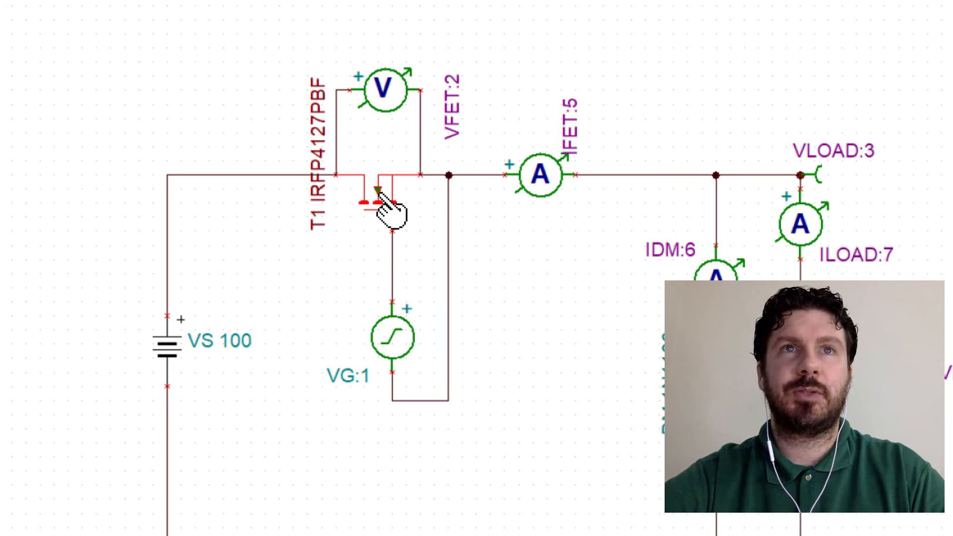
{"action": "left_click_drag", "start_coordinate": [379, 192], "coordinate": [381, 222]}
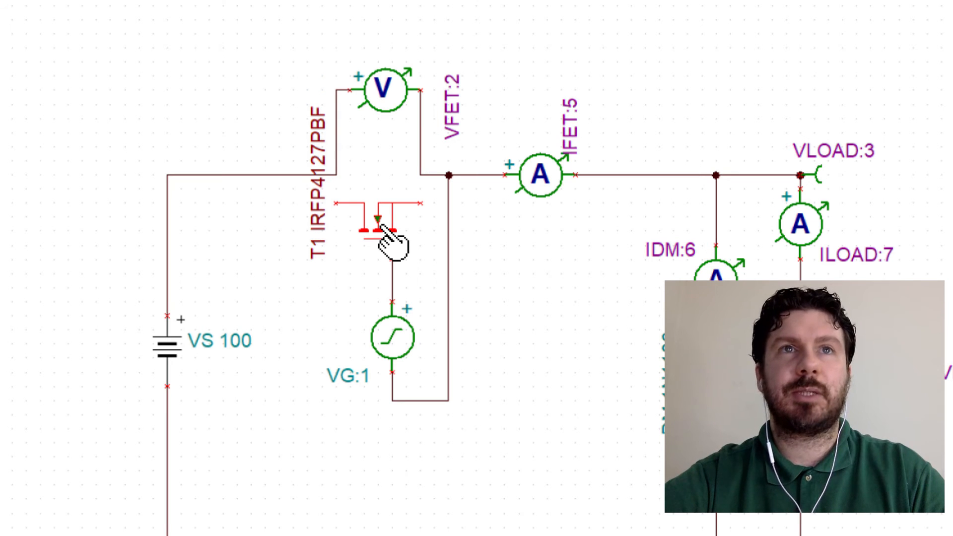
{"action": "key", "text": "ctrl+z"}
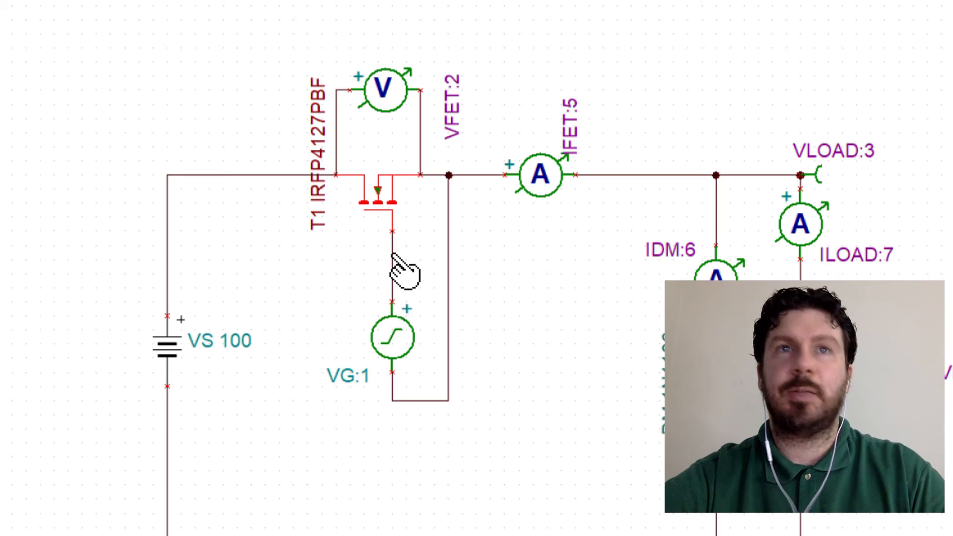
Step: Delete the wire between the IRFP4127PBF's gate and the VG generator
{"action": "right_click", "coordinate": [392, 258]}
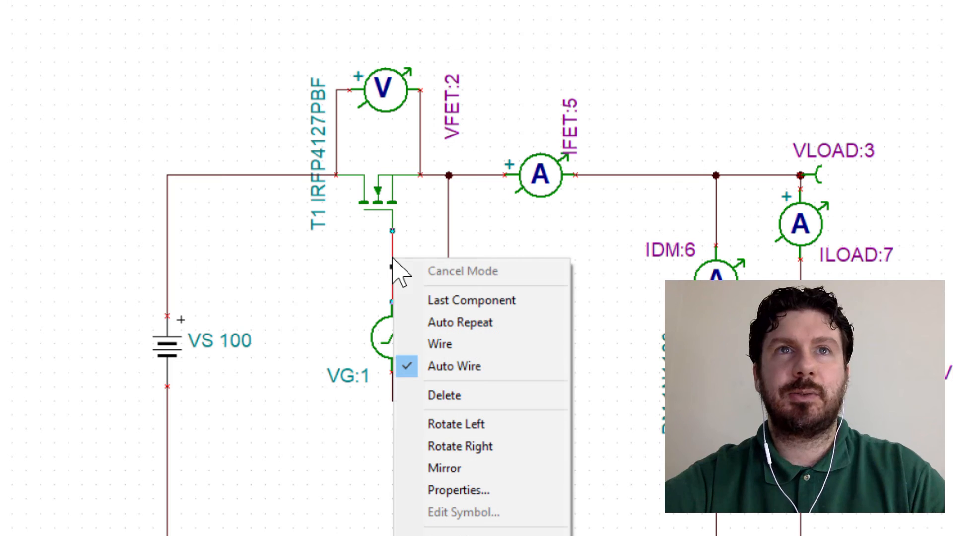
{"action": "left_click", "coordinate": [454, 395]}
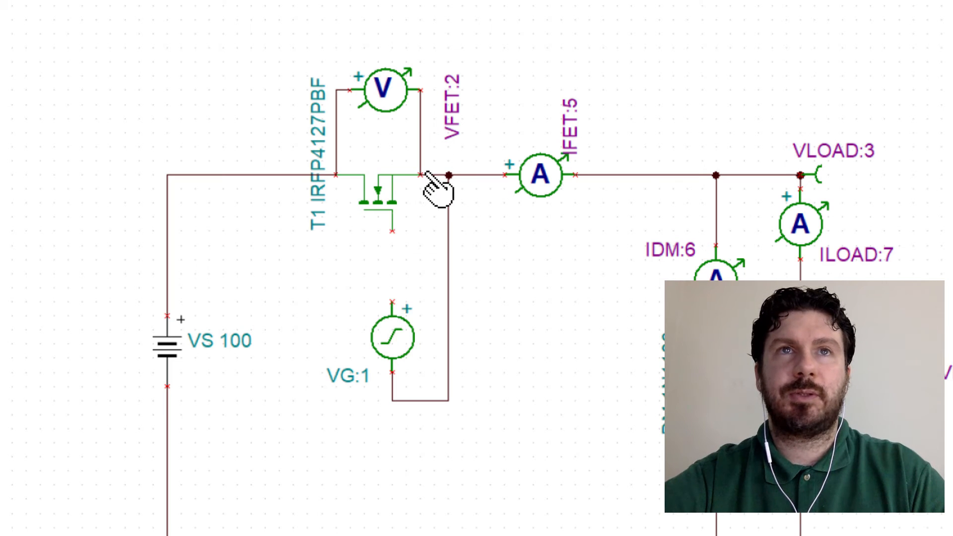